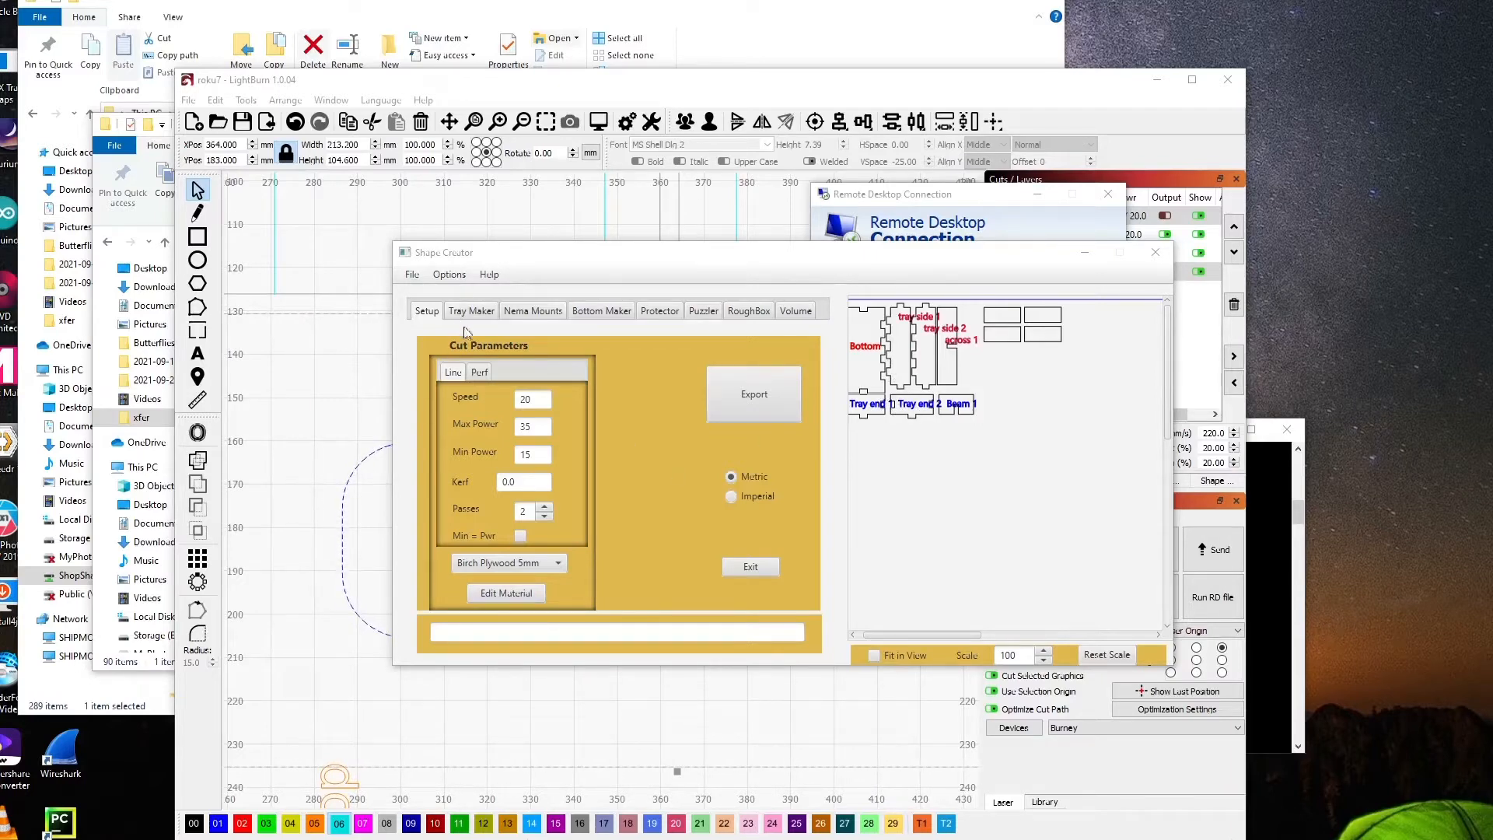
Look through the Tray Maker, Nema Mounts, Bottom Maker, Protector, Puzzler and Volume tools and their previews.
left_click(474, 315)
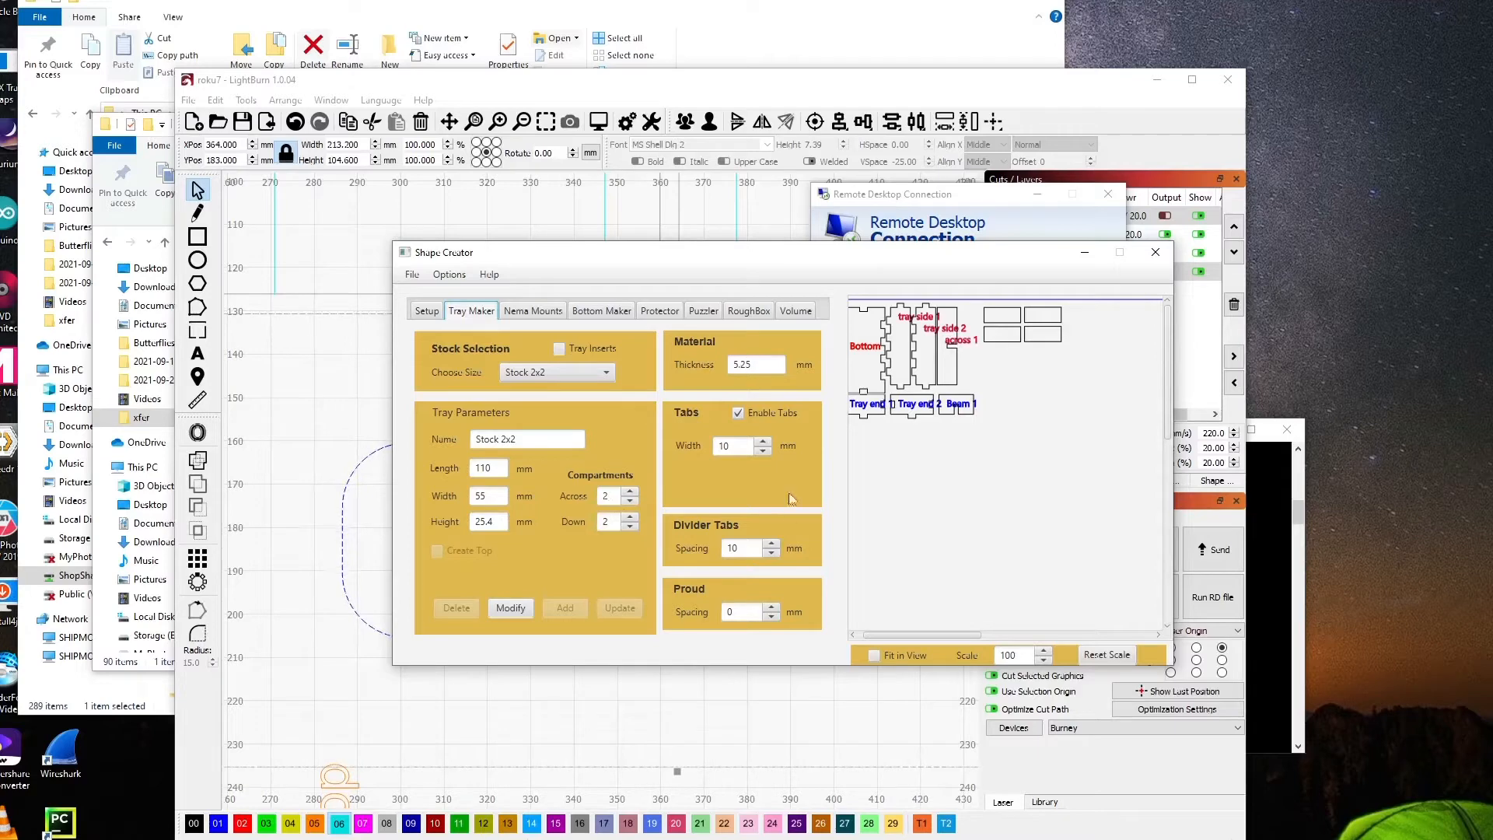
left_click(544, 313)
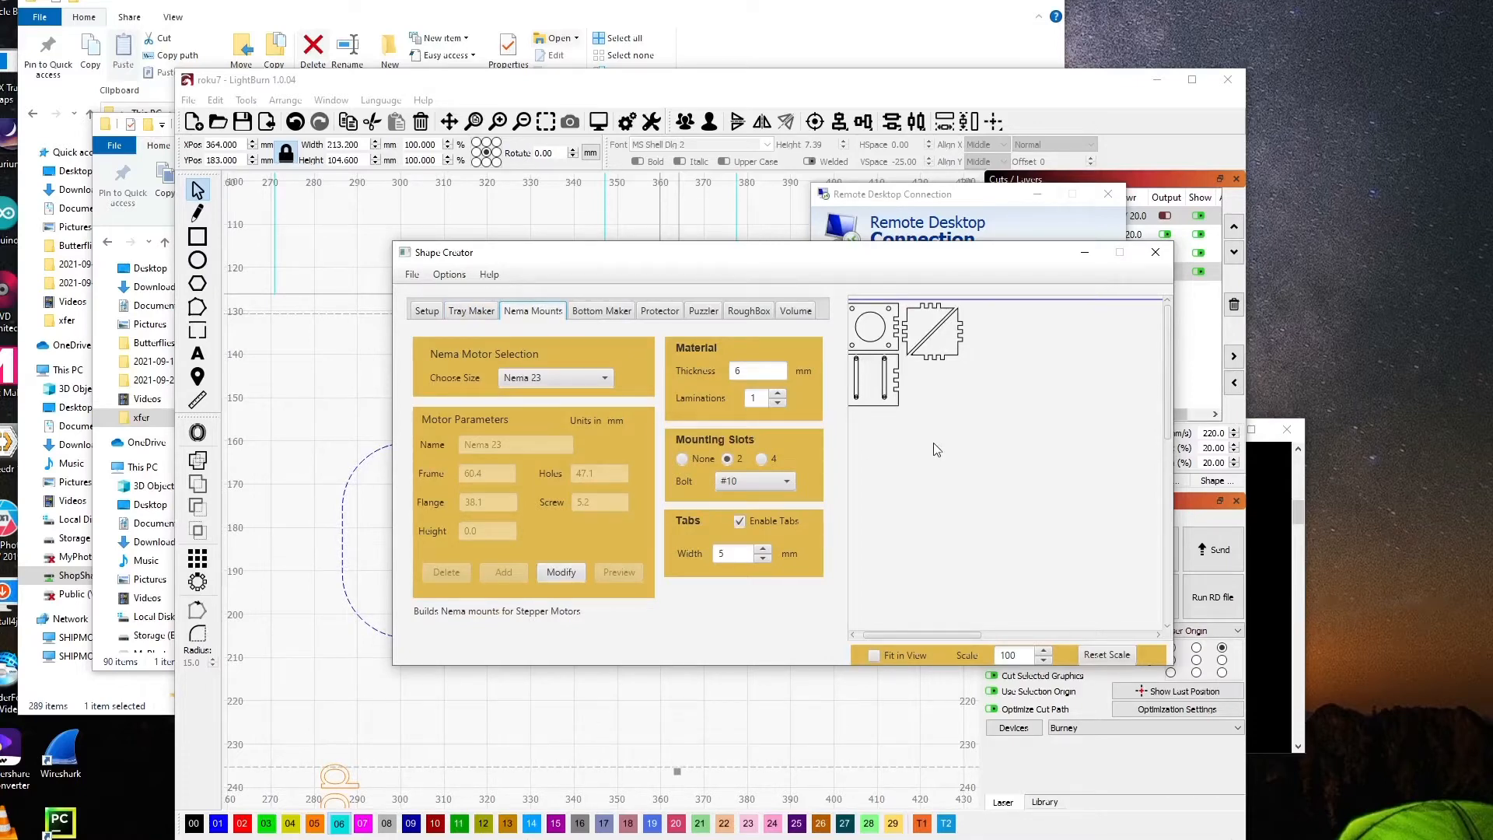
left_click(596, 314)
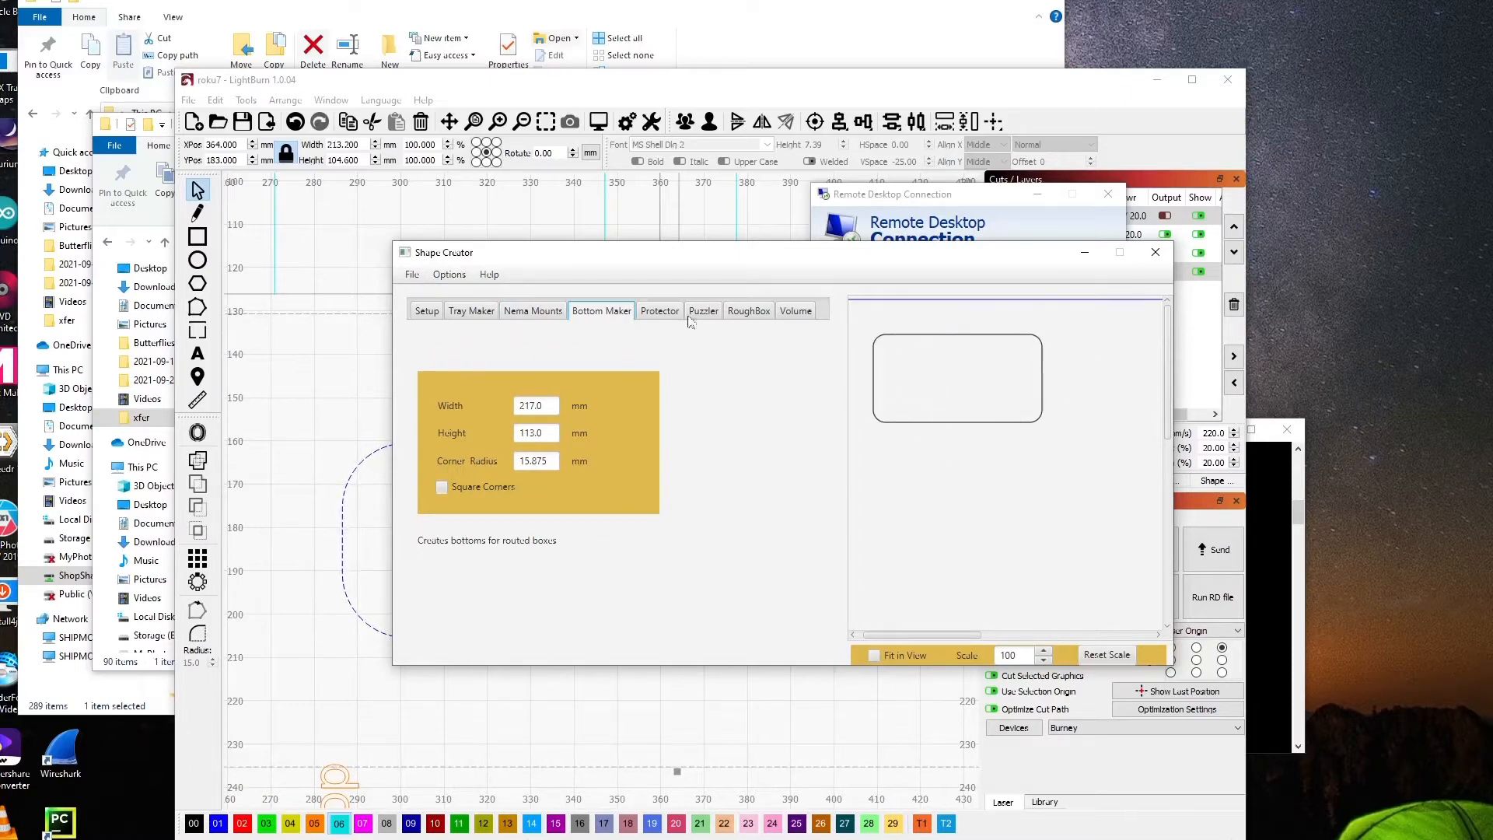
left_click(663, 314)
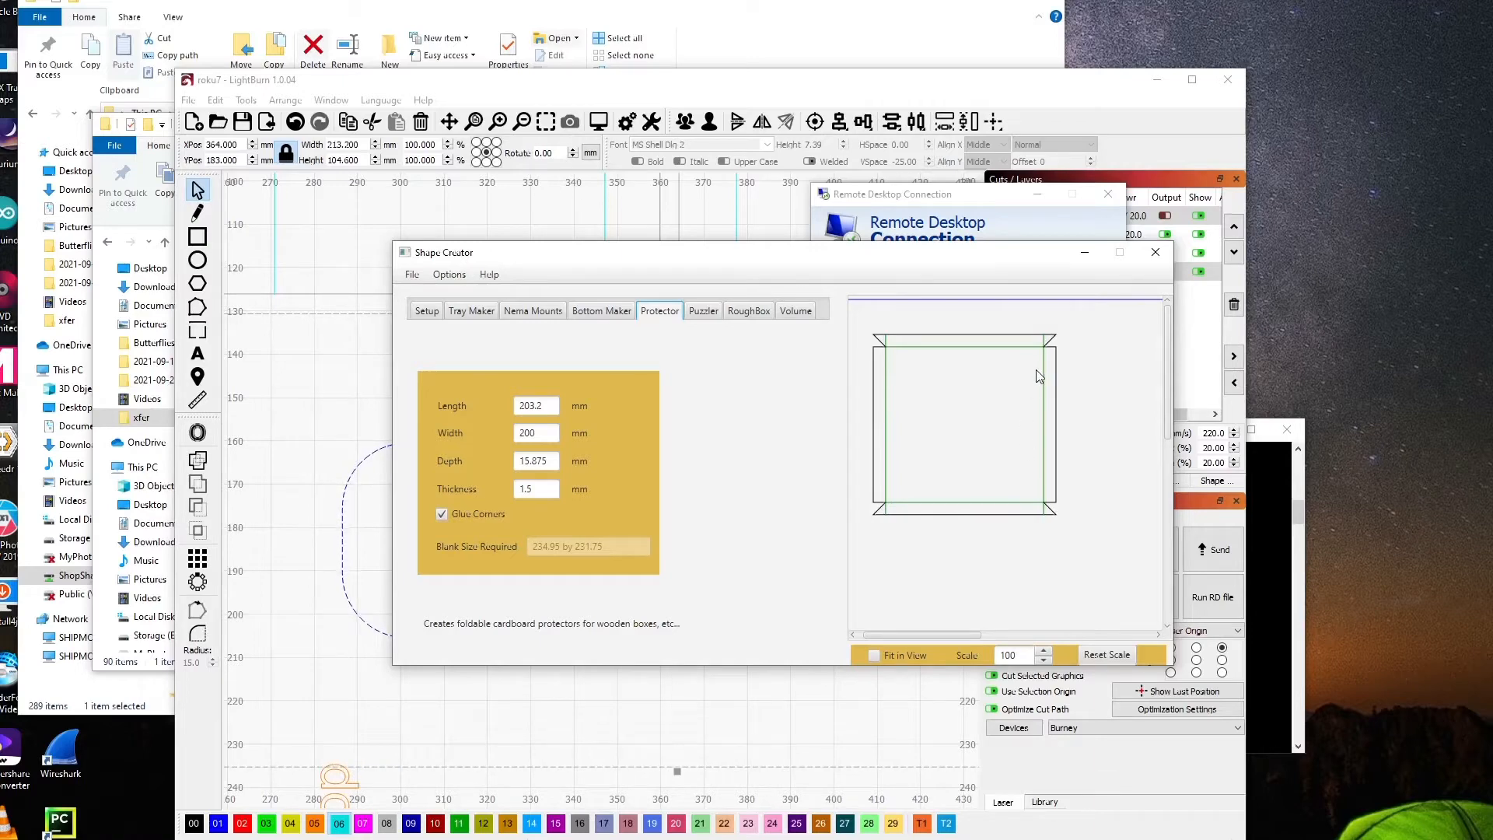
left_click(703, 315)
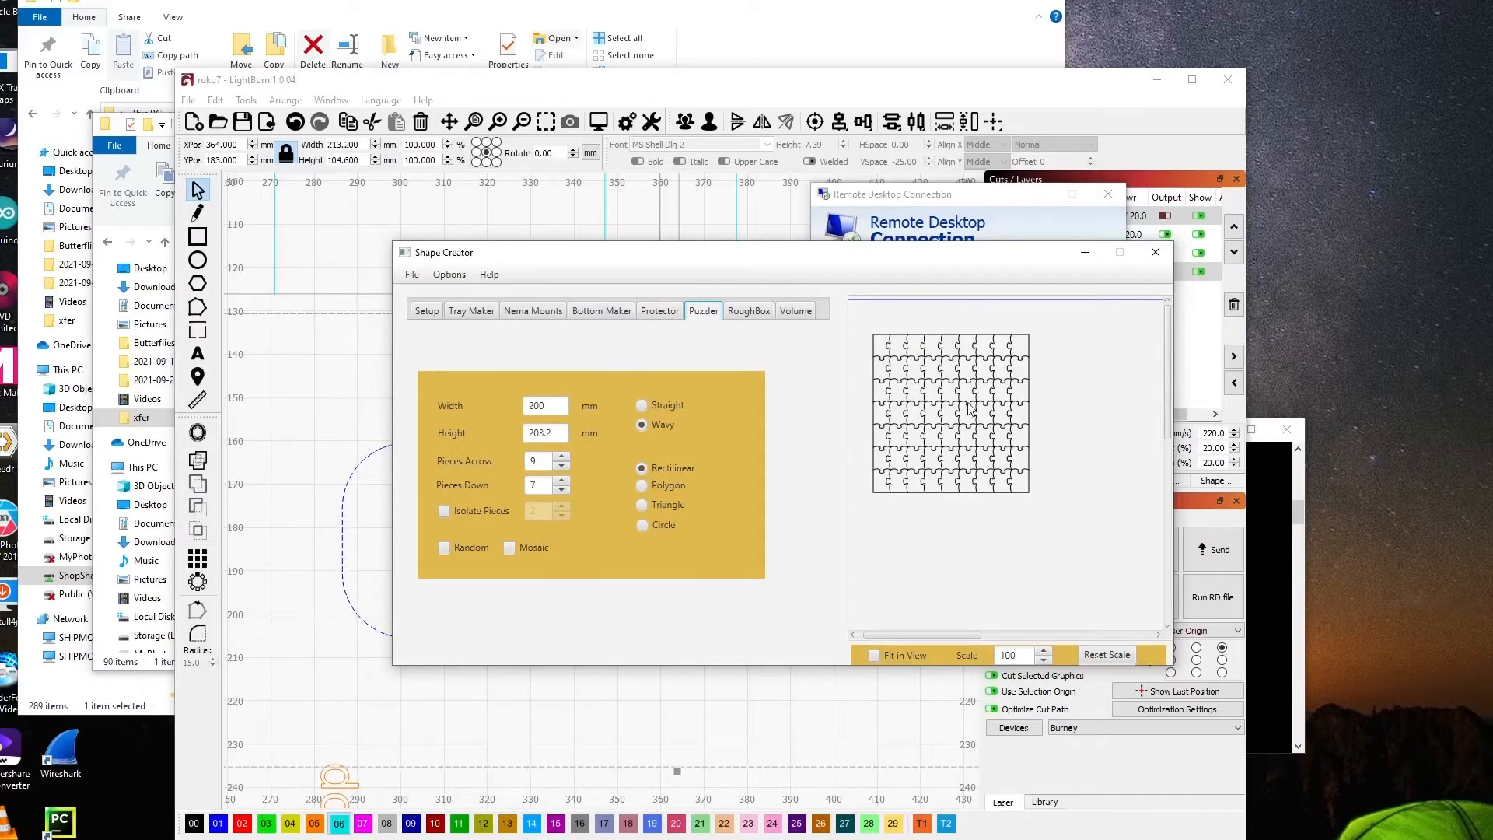
left_click(795, 312)
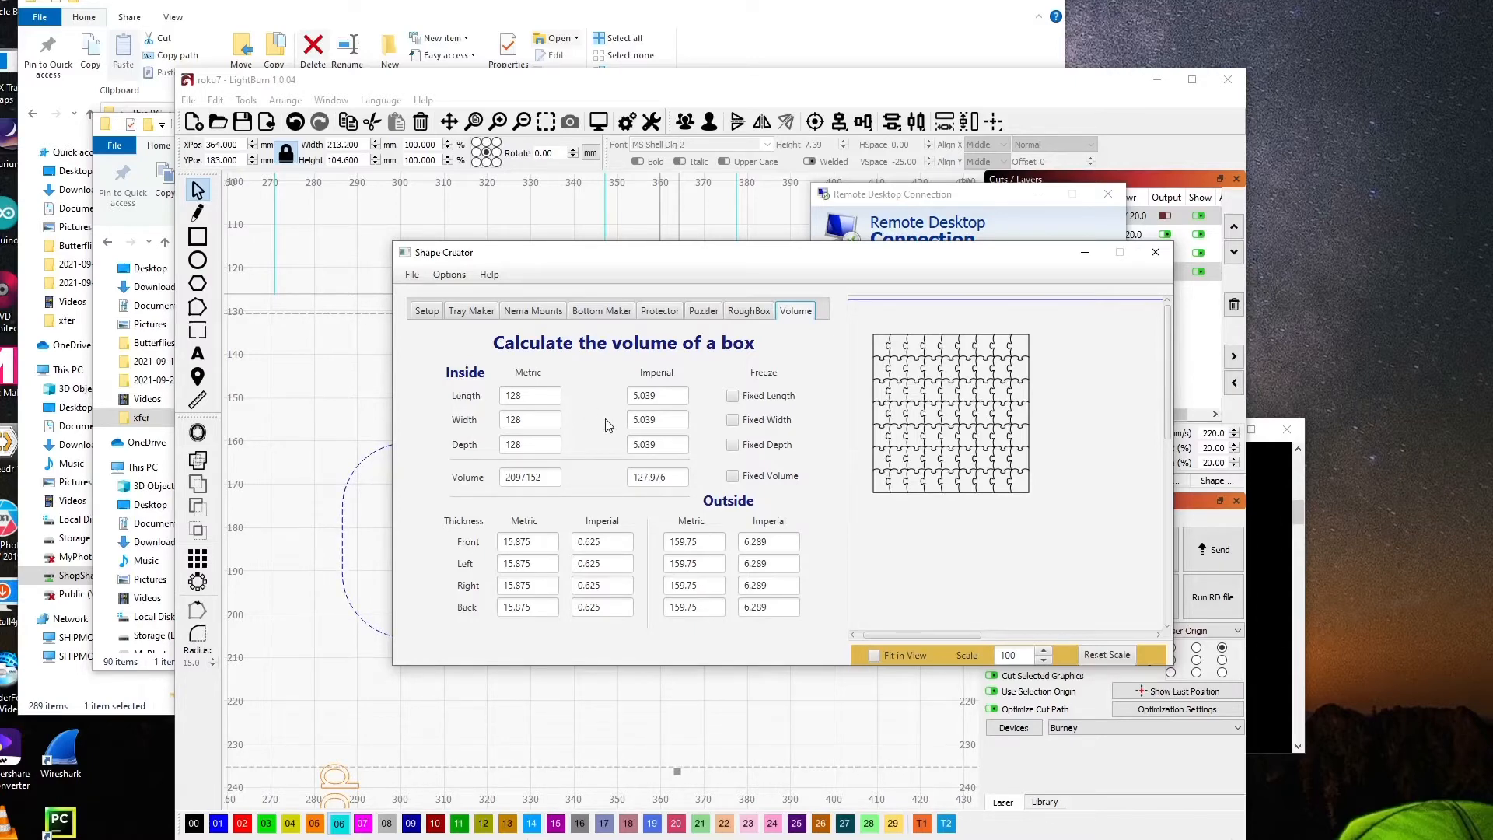
Open the RoughBox generator and compare outside and inside width measurements in the preview, keeping Inside.
left_click(740, 315)
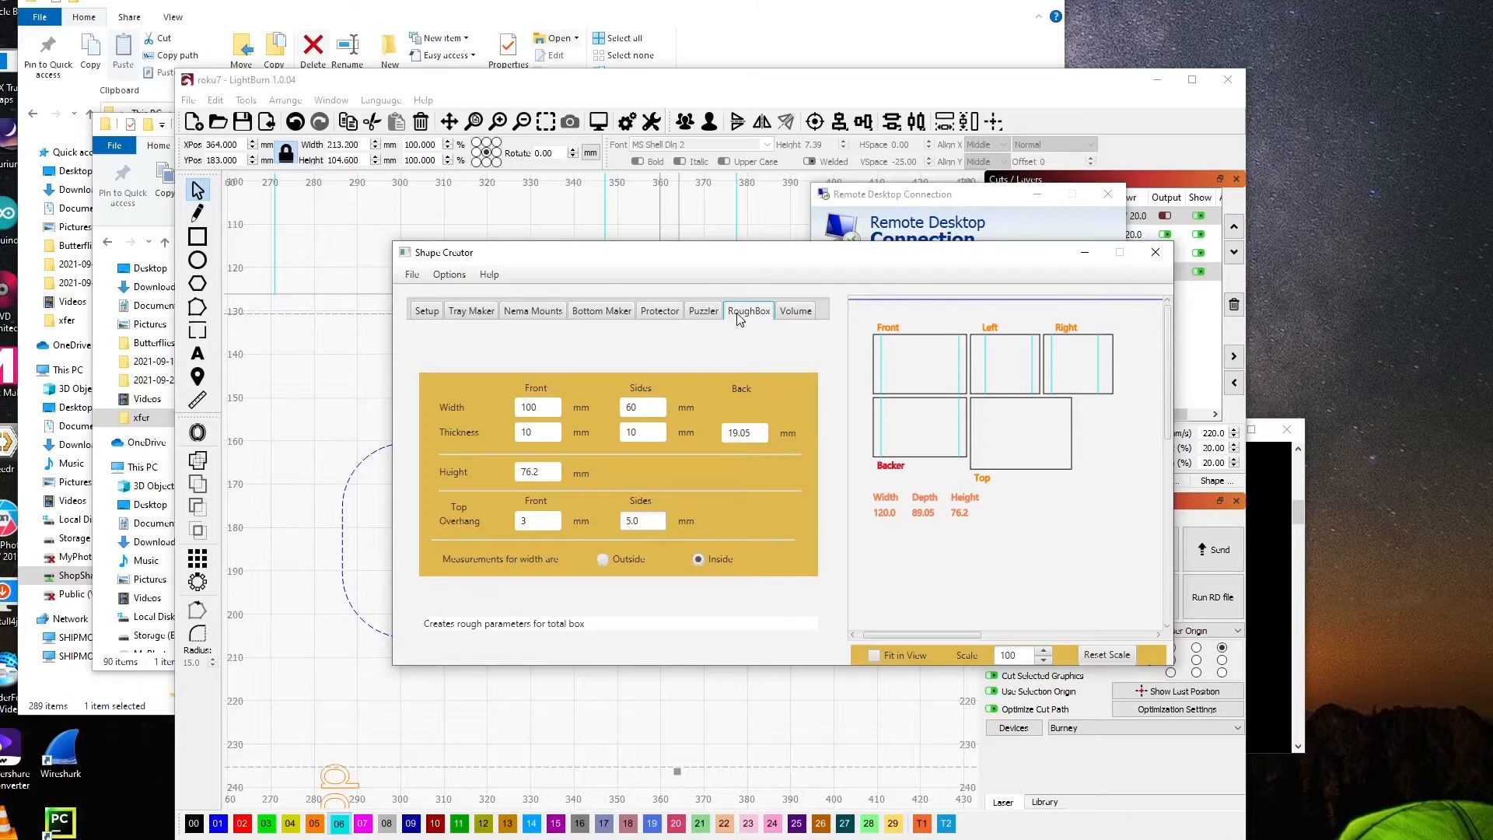
left_click(603, 559)
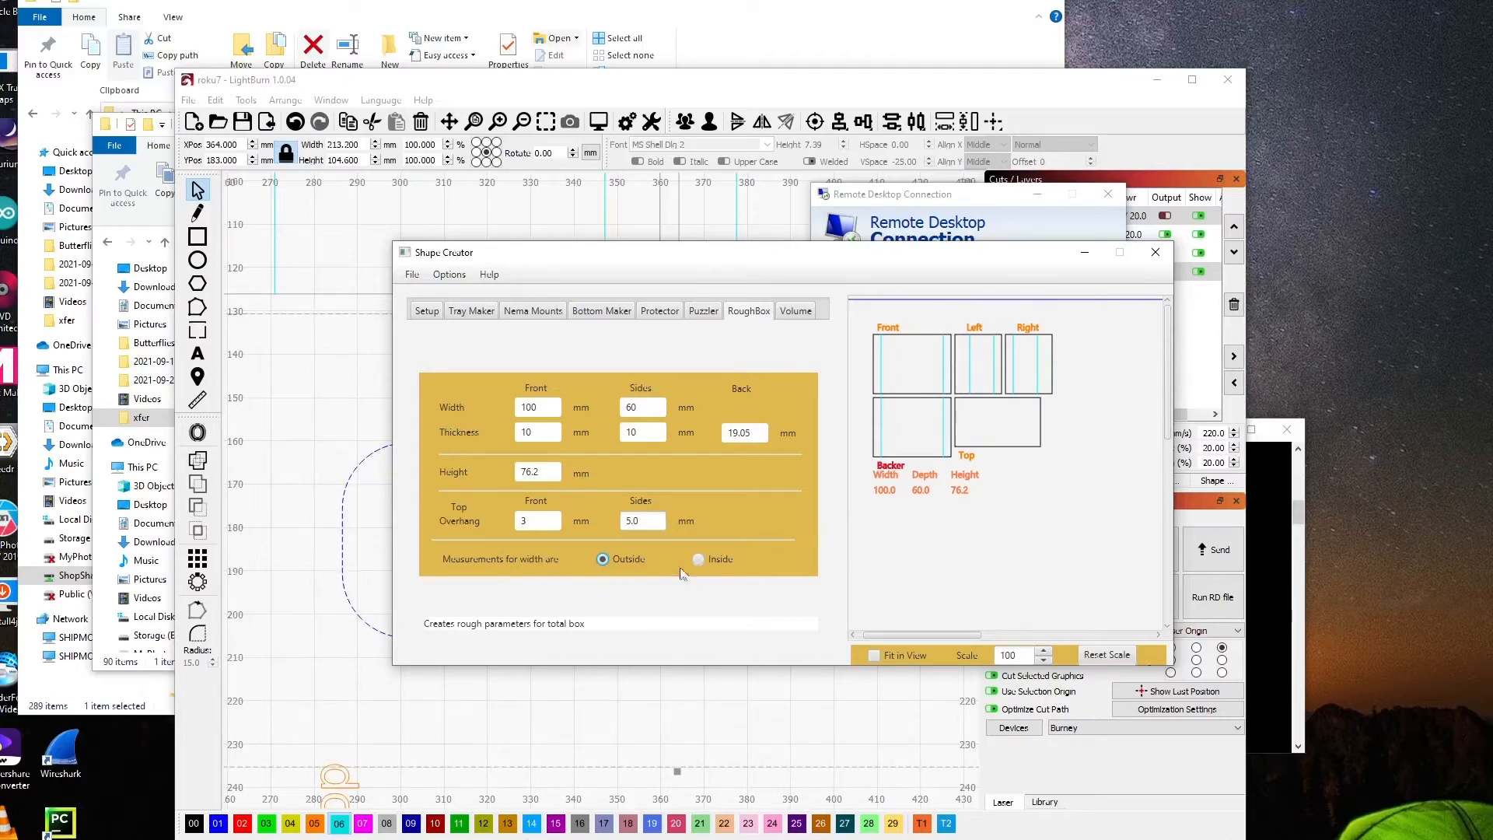
left_click(699, 559)
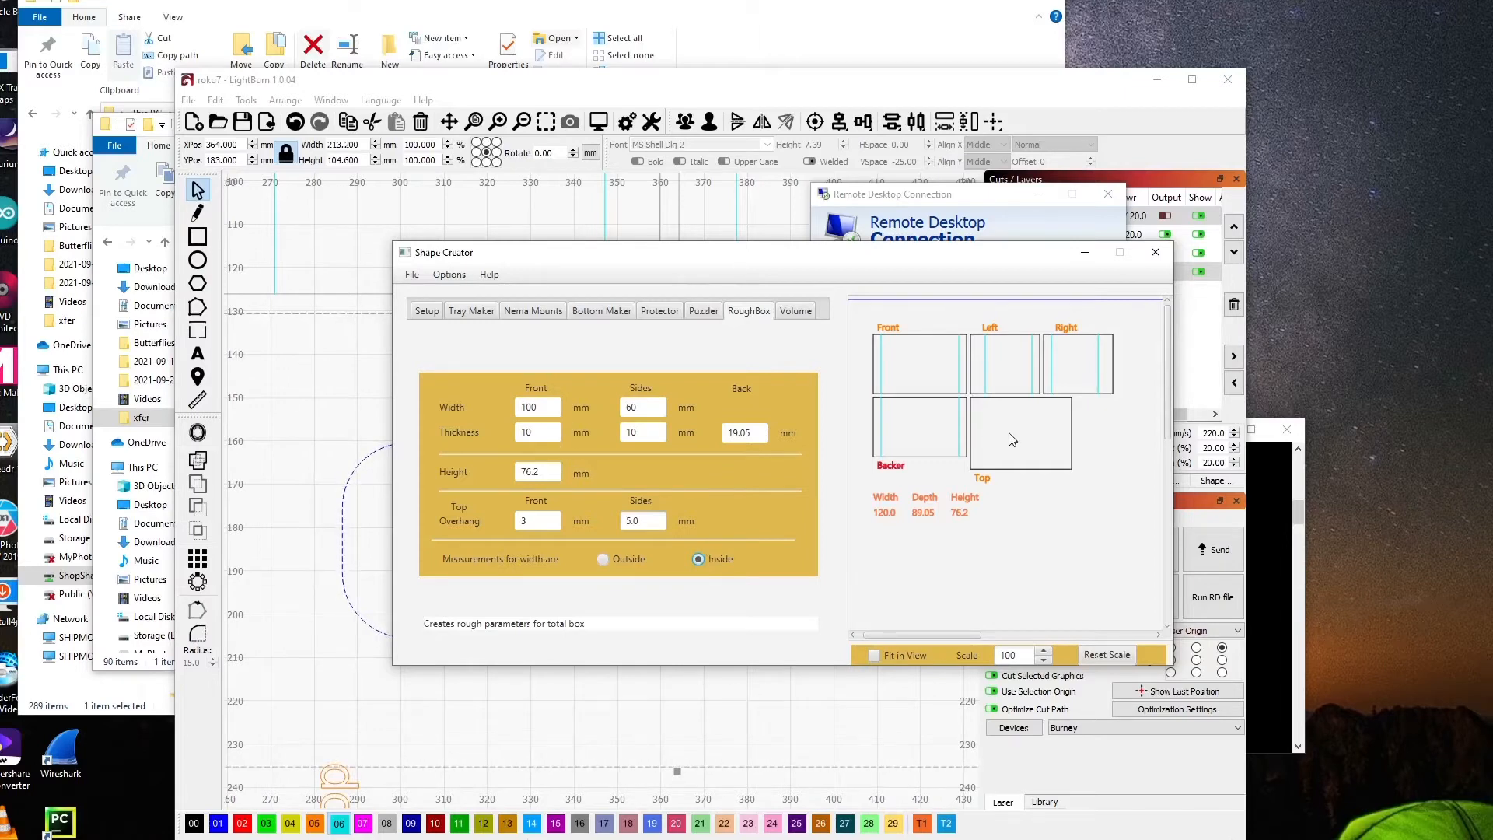
Set the rough box's front width to 177.8 mm and its side width to 101.6 mm.
double_click(528, 406)
type("177.8")
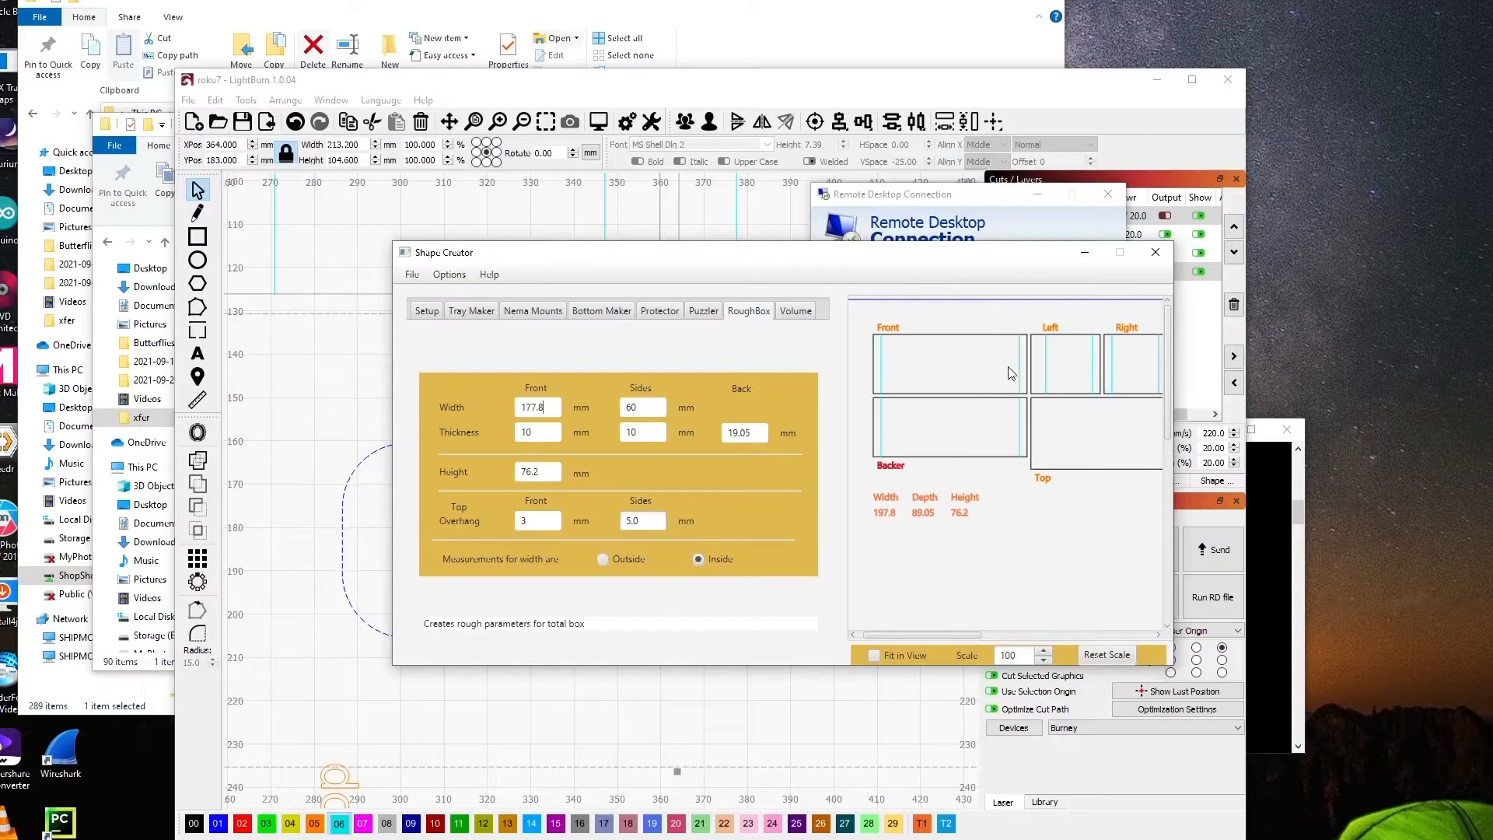
left_click_drag(666, 409, 620, 409)
type("101.6")
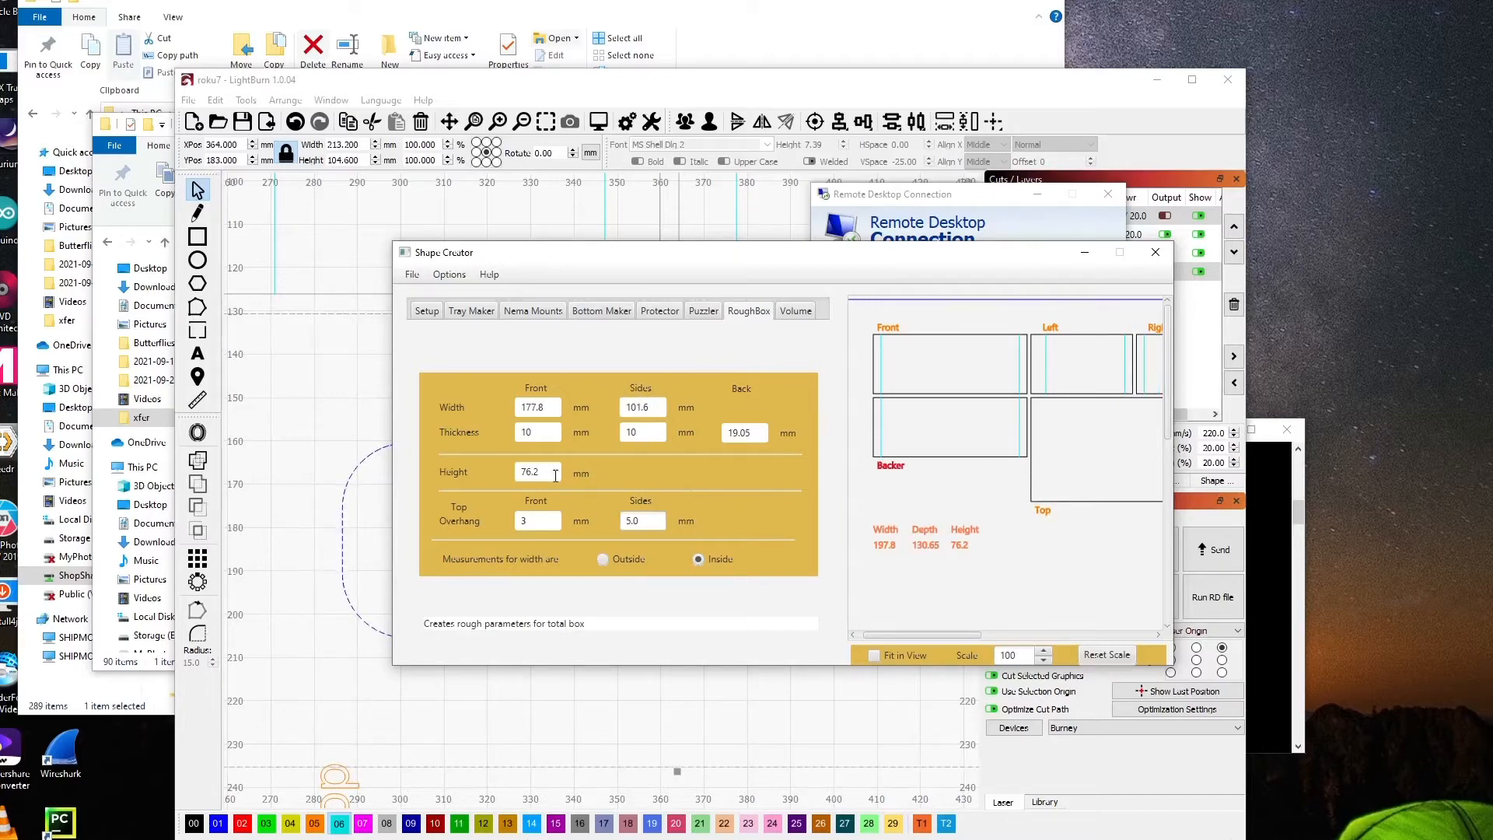
left_click_drag(552, 472, 459, 473)
left_click(534, 472)
Set the rough box's front thickness to 12.7 mm and back thickness to 11.112 mm, and check the panel preview.
left_click_drag(536, 433, 488, 431)
type("12.7")
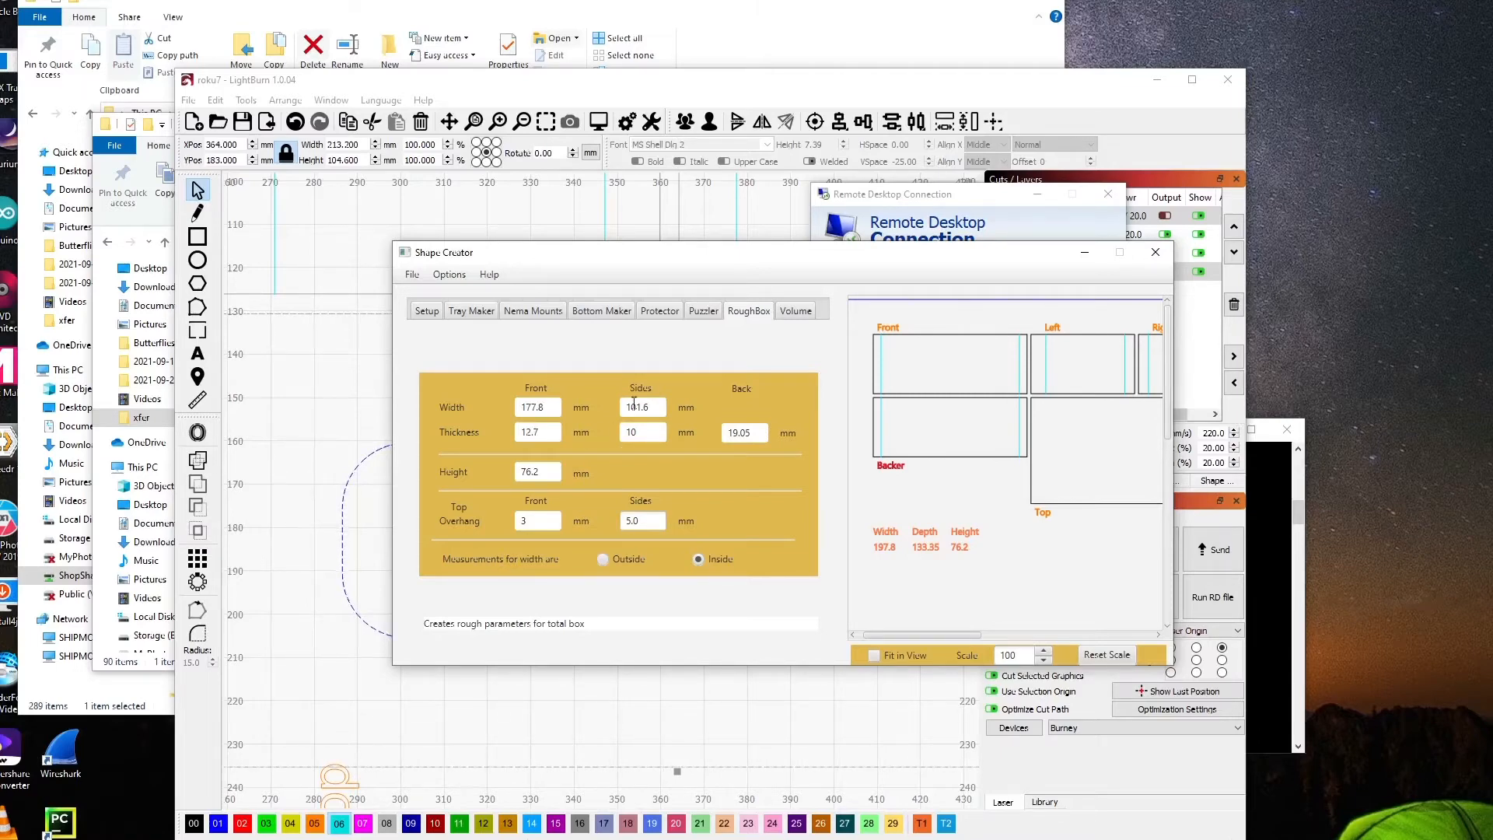
key("Tab")
type("11.112")
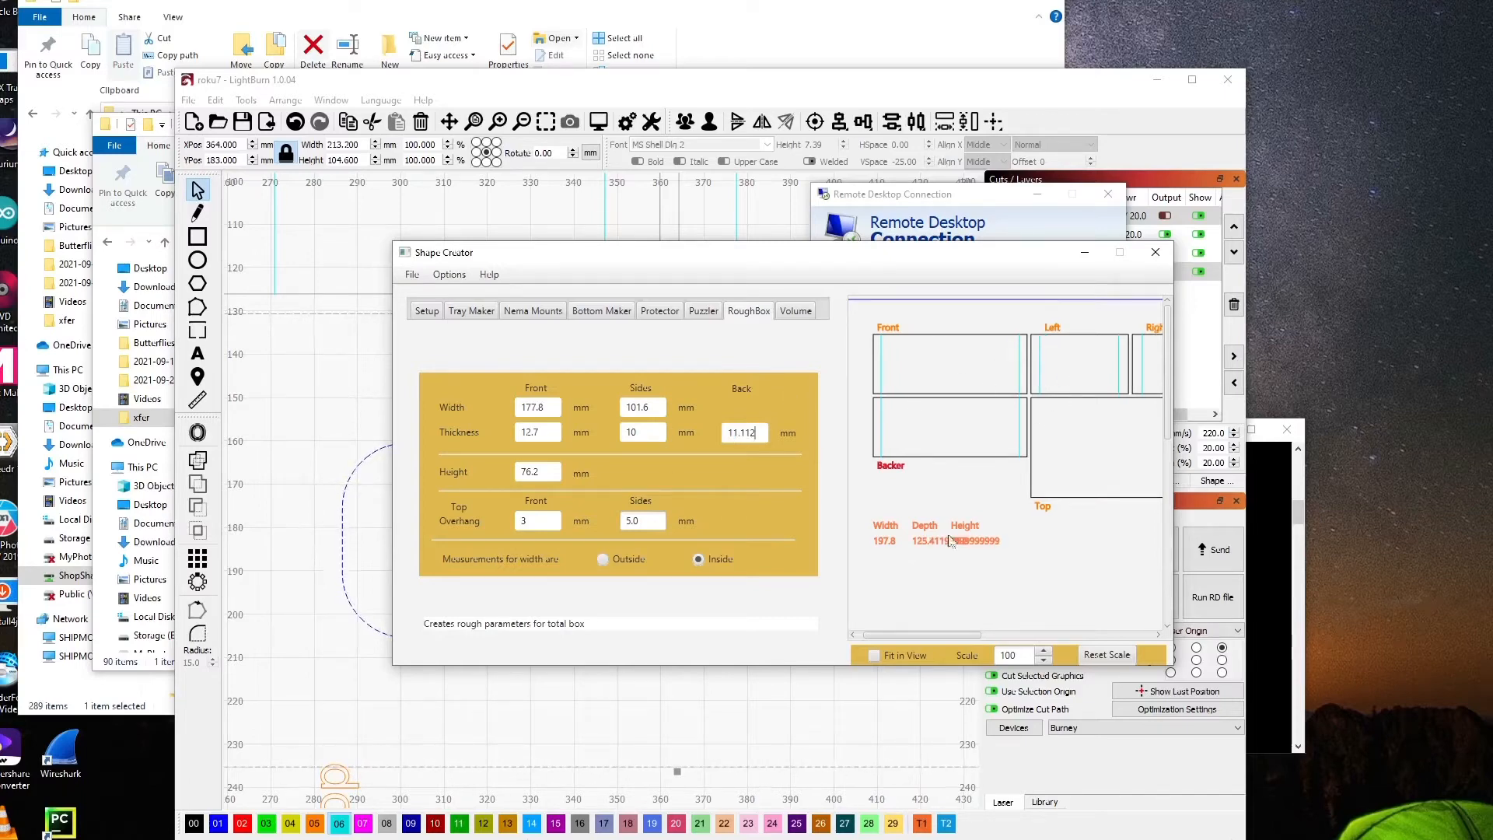
left_click_drag(931, 637, 947, 638)
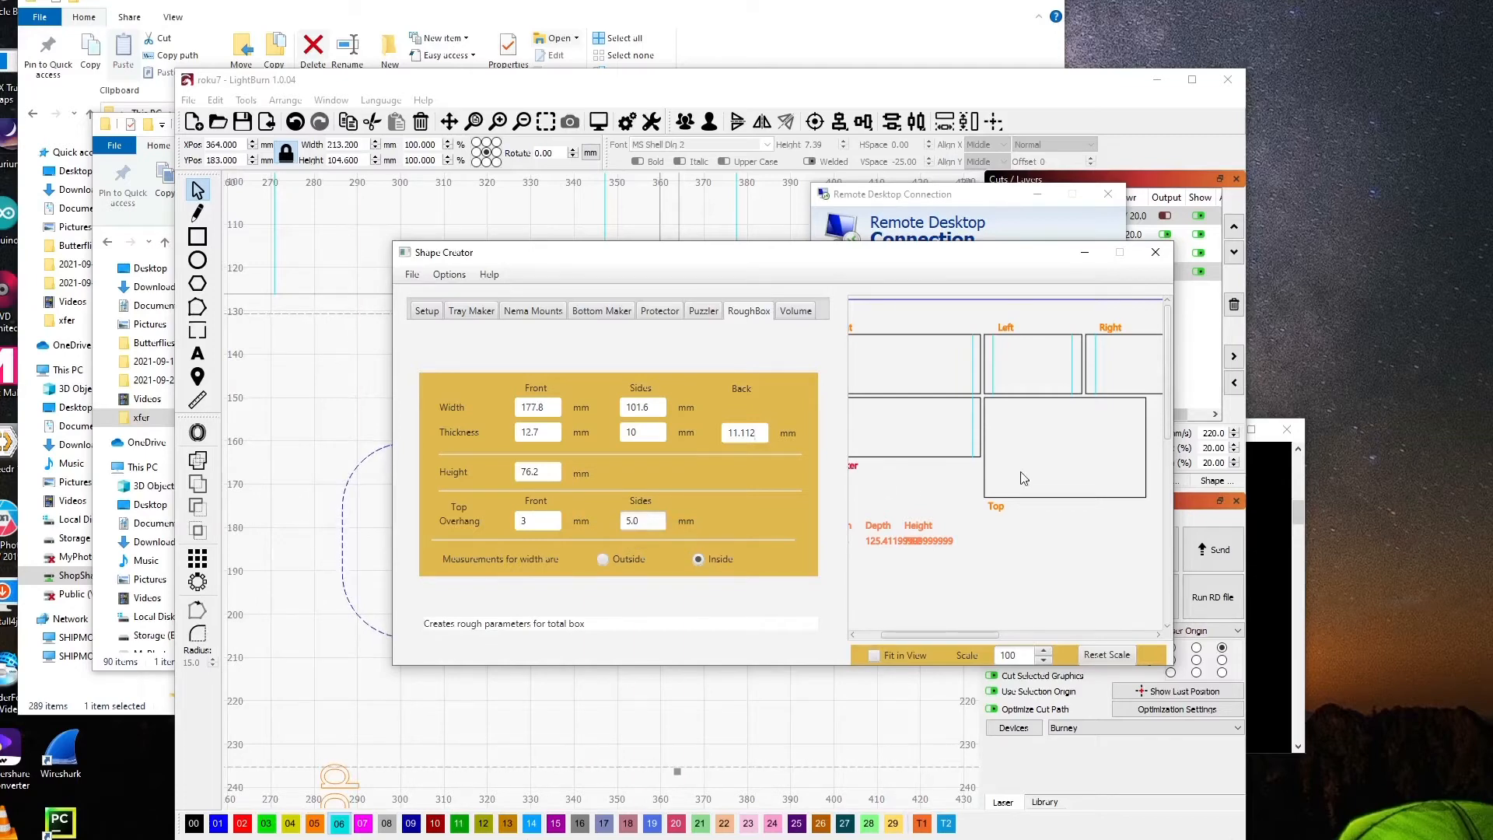
left_click(1073, 498)
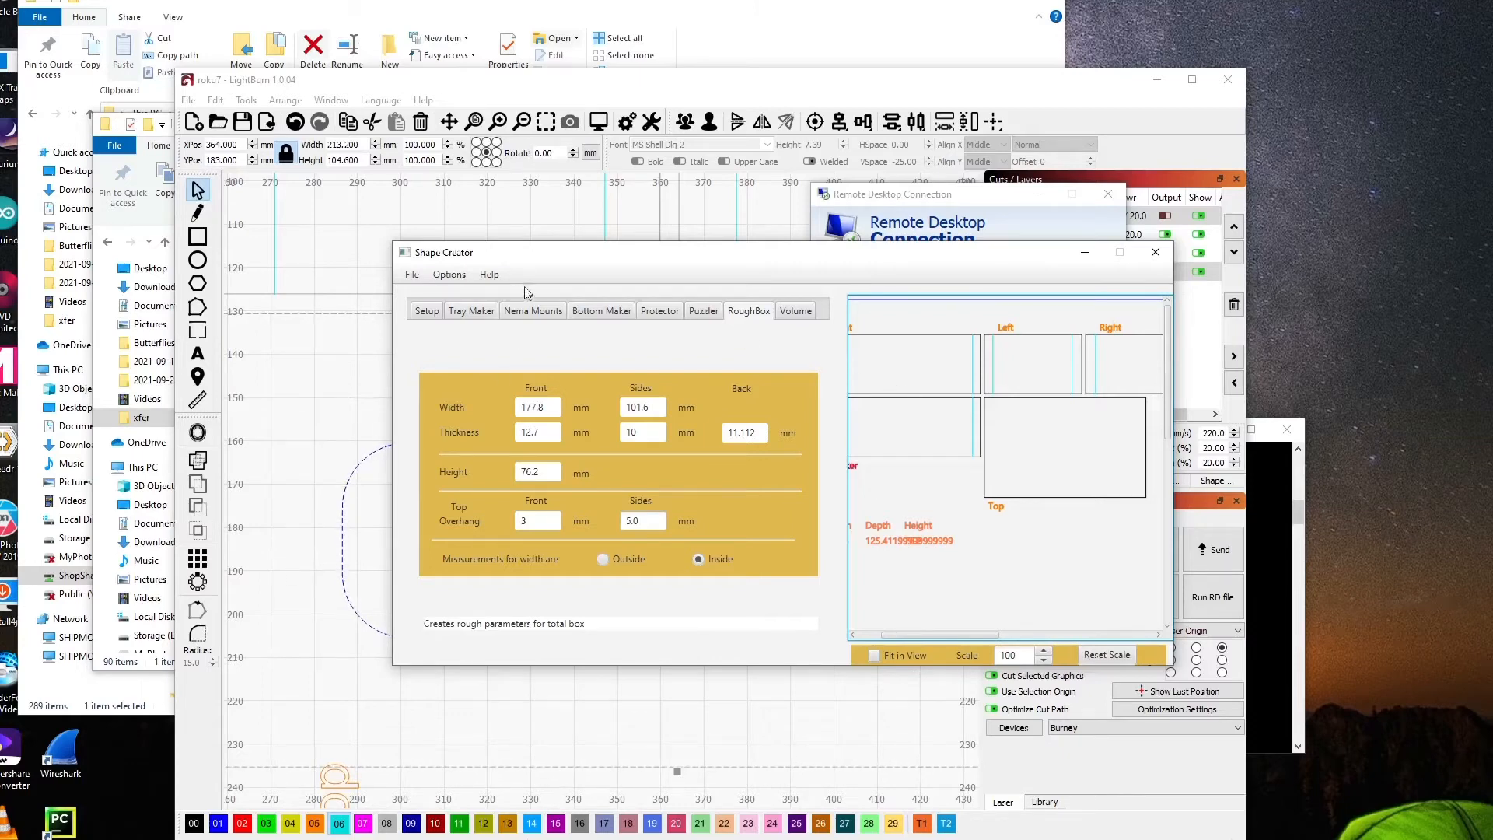
Export the box panels directly to LightBurn and move the export dialog clear of the drawing.
left_click(427, 311)
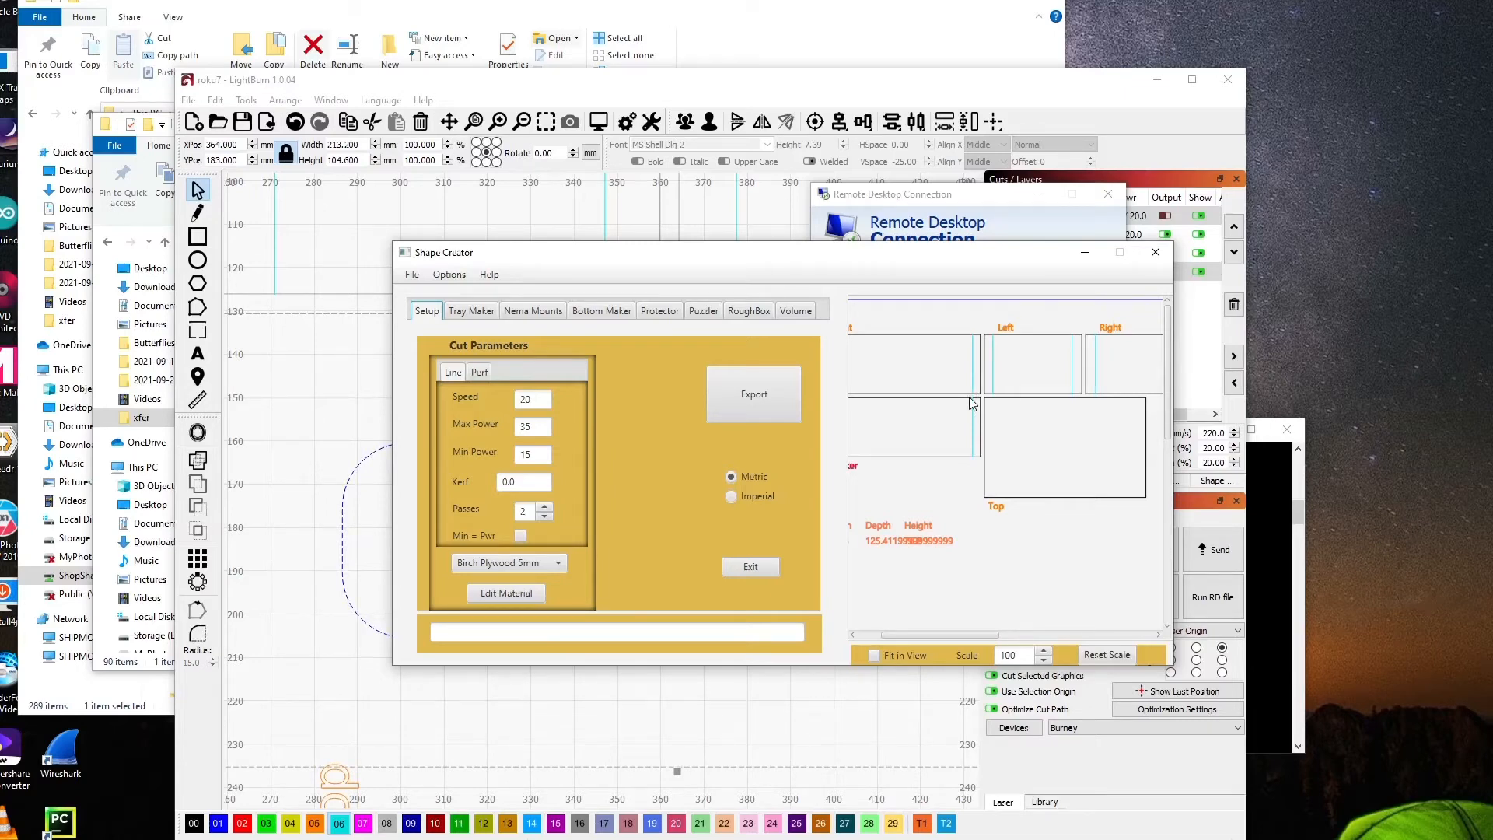
left_click(771, 389)
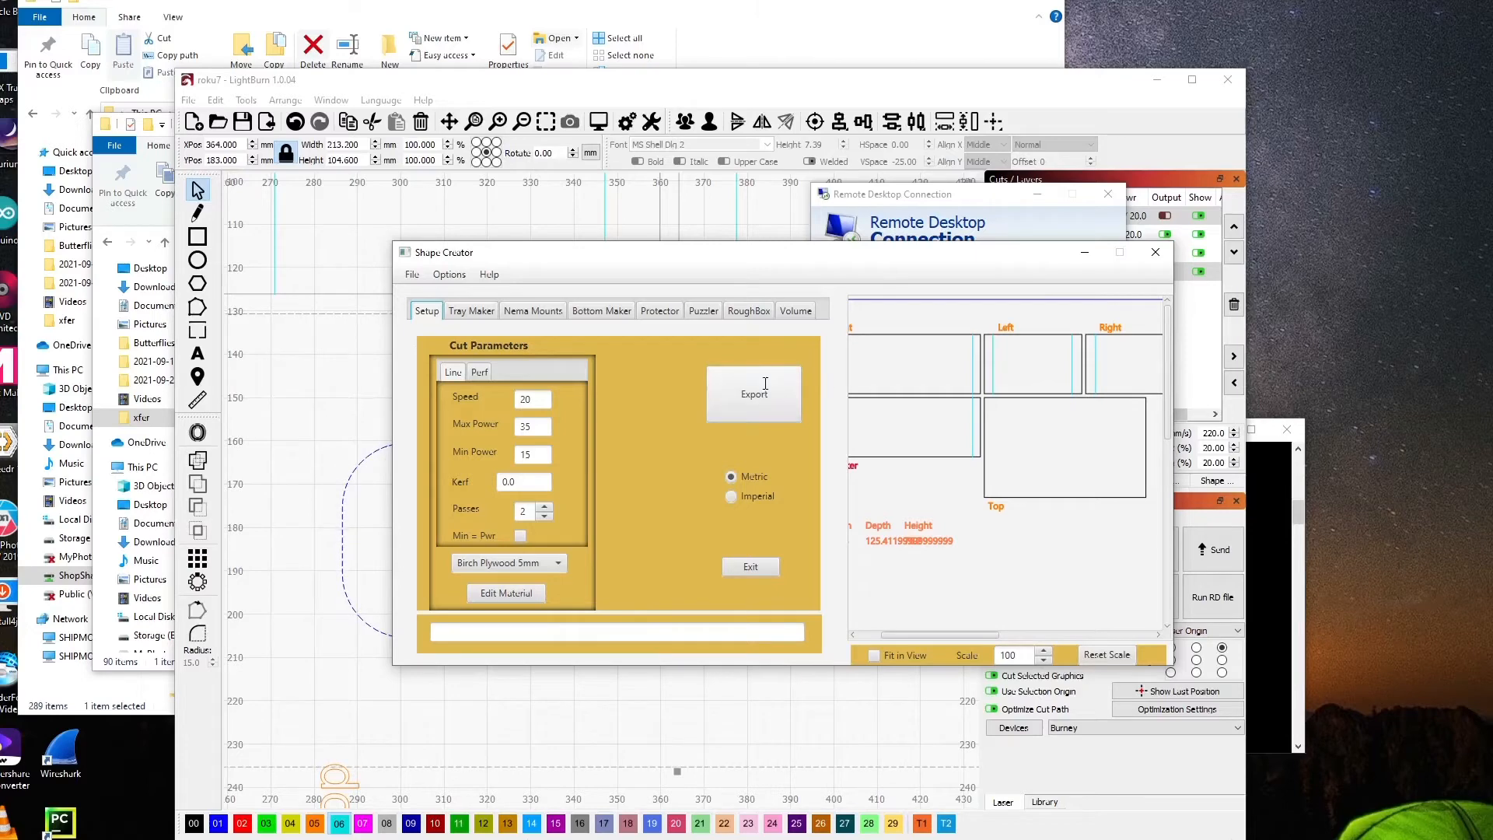
left_click(941, 273)
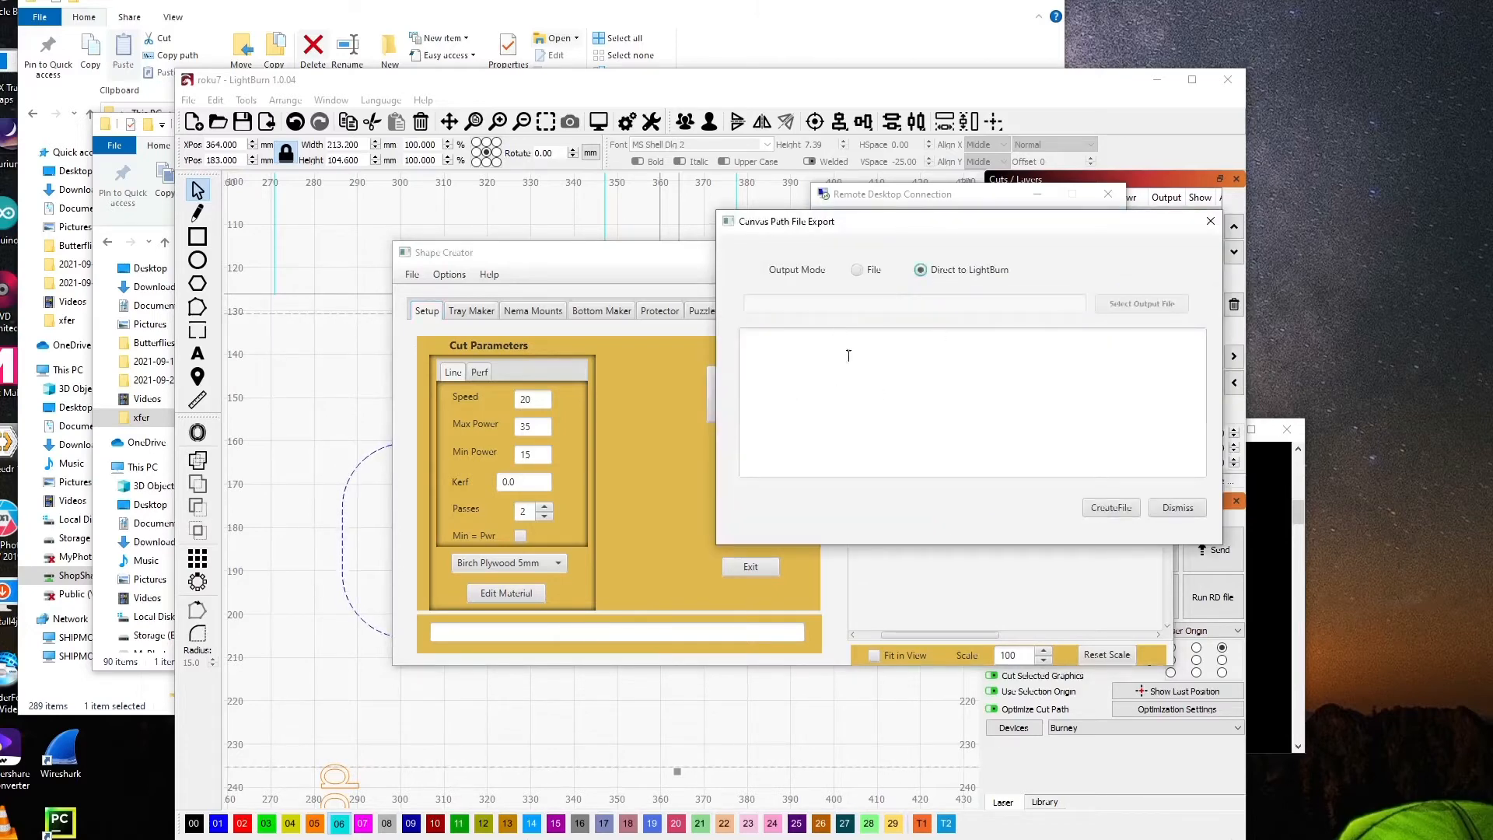
left_click(1108, 510)
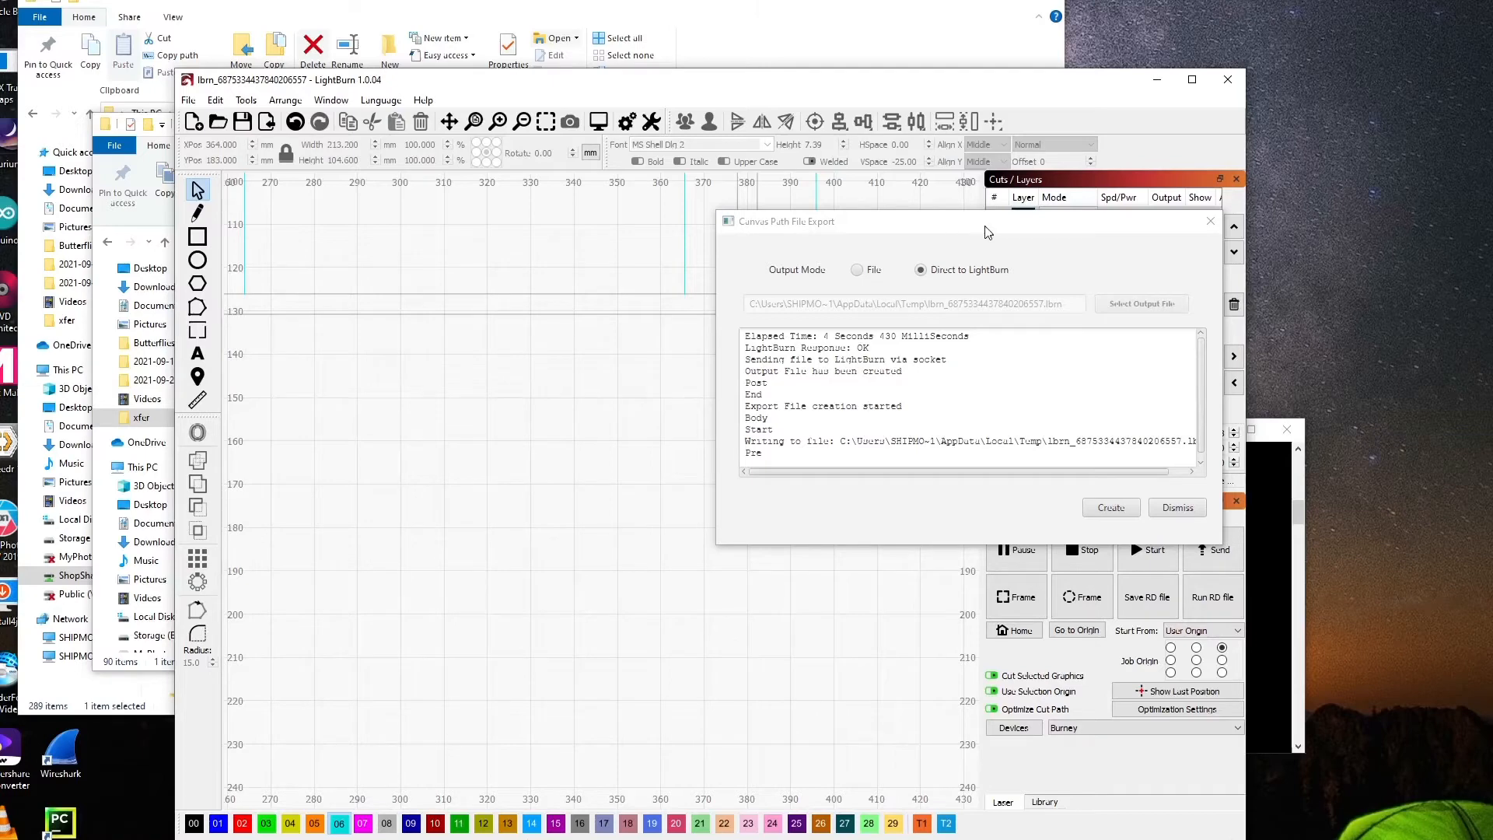
left_click_drag(985, 226, 1492, 391)
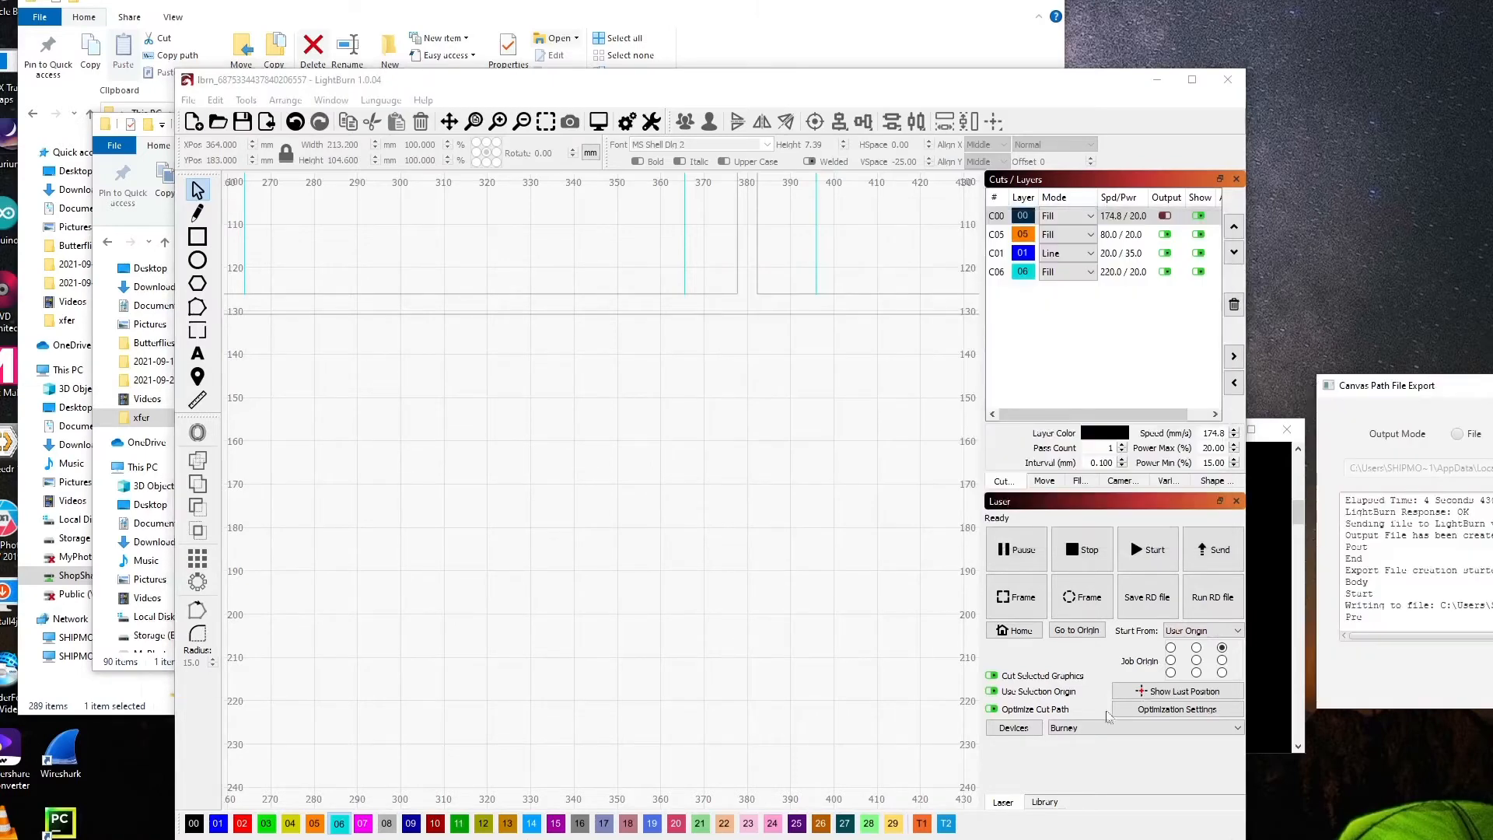
Examine the exported panel layout in LightBurn and check the sizes of the front and left panels.
scroll(653, 522, "down", 3)
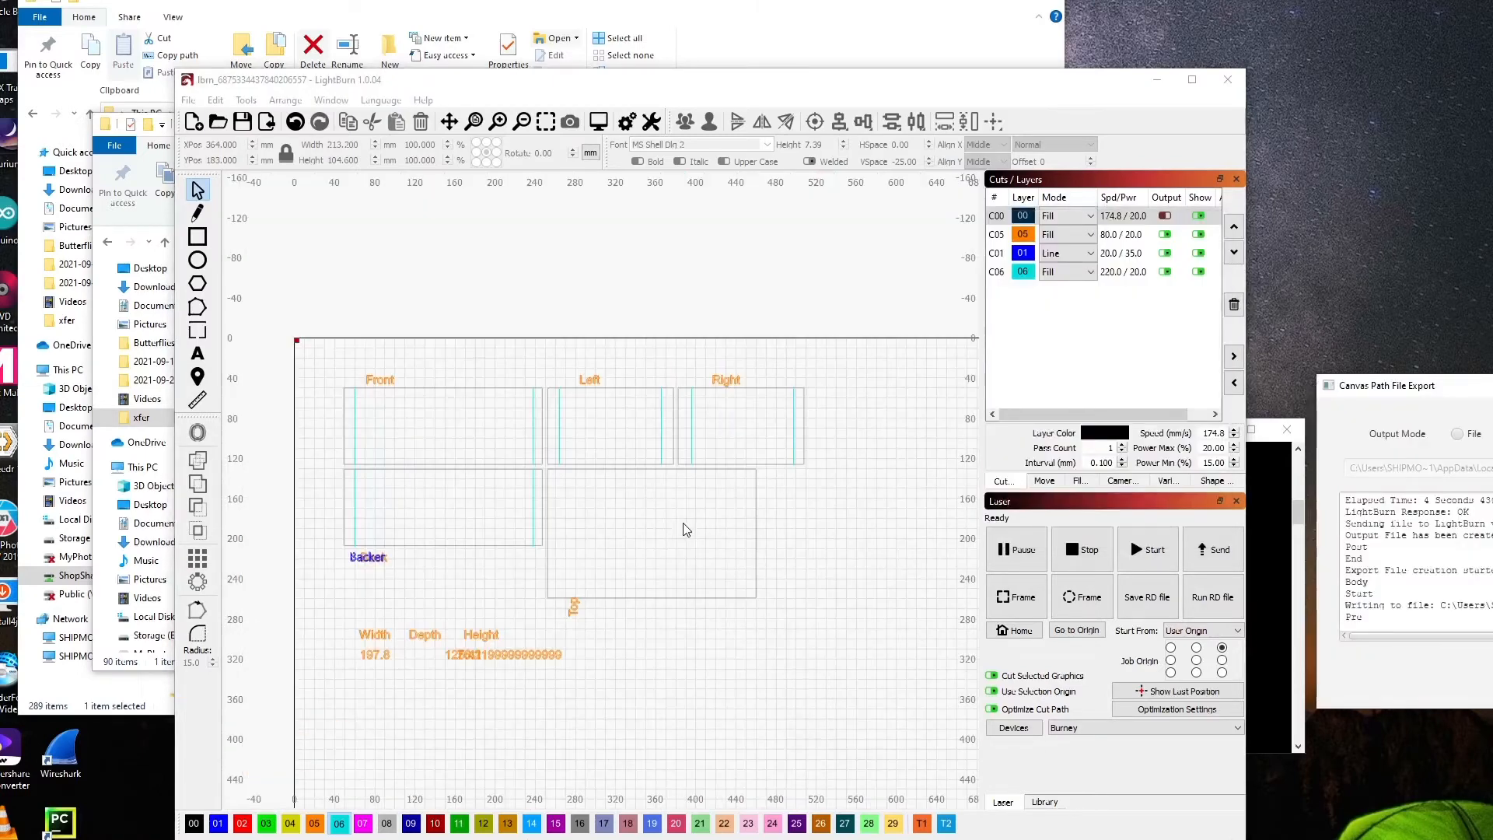
scroll(541, 528, "up", 1)
scroll(541, 531, "up", 1)
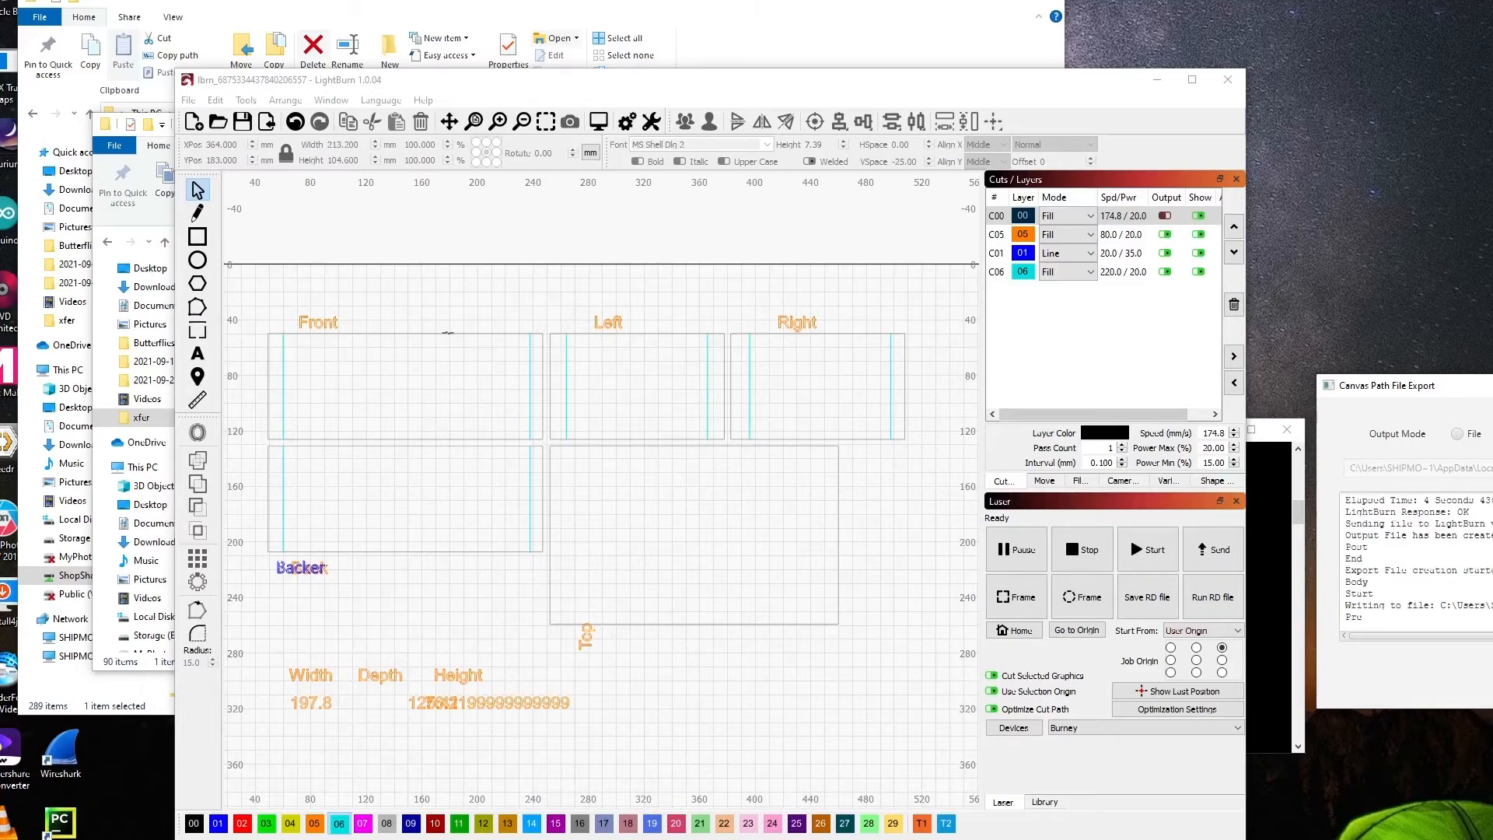
left_click(448, 333)
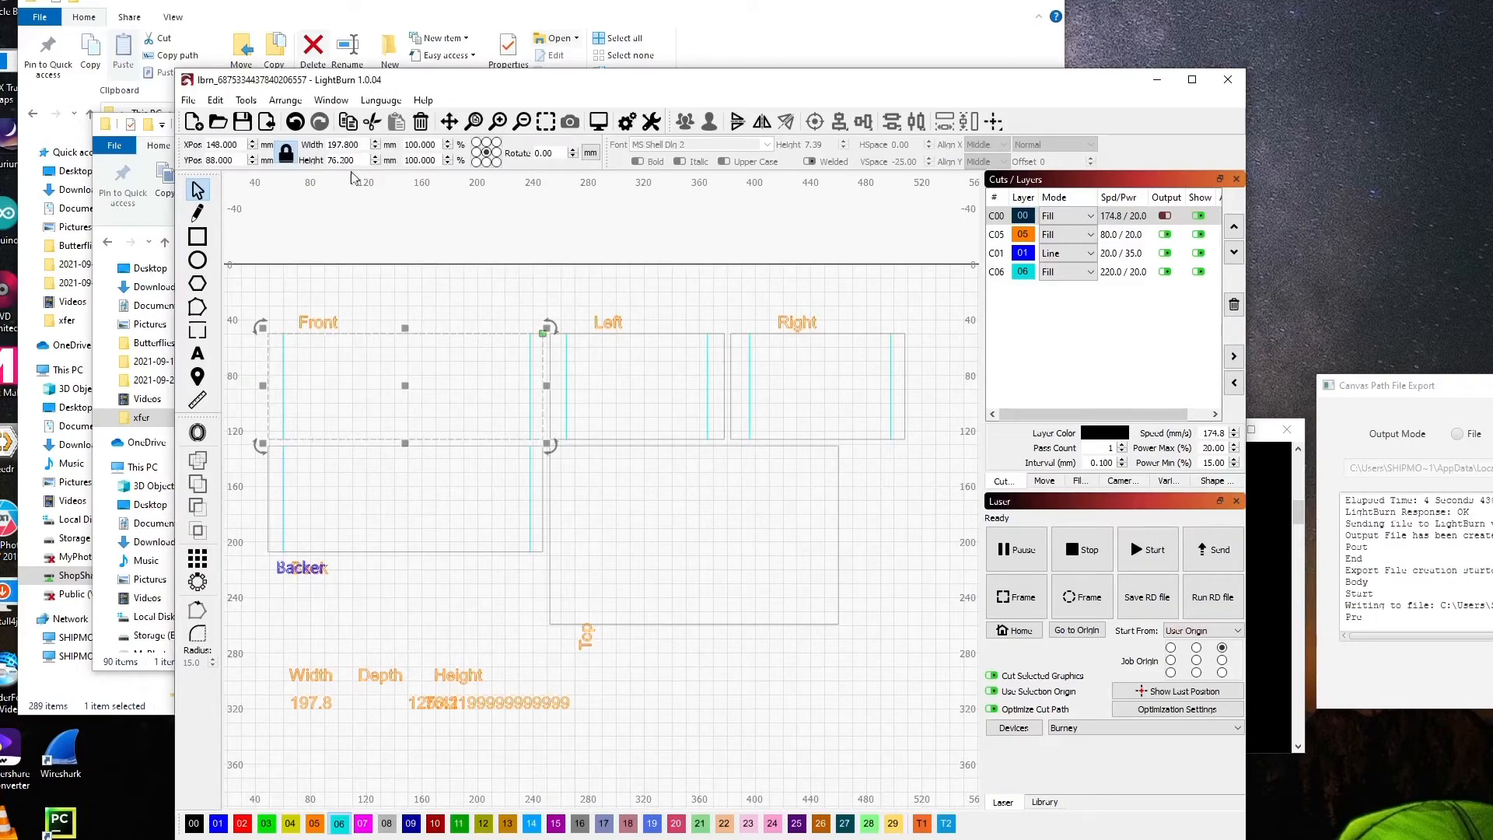
left_click(652, 334)
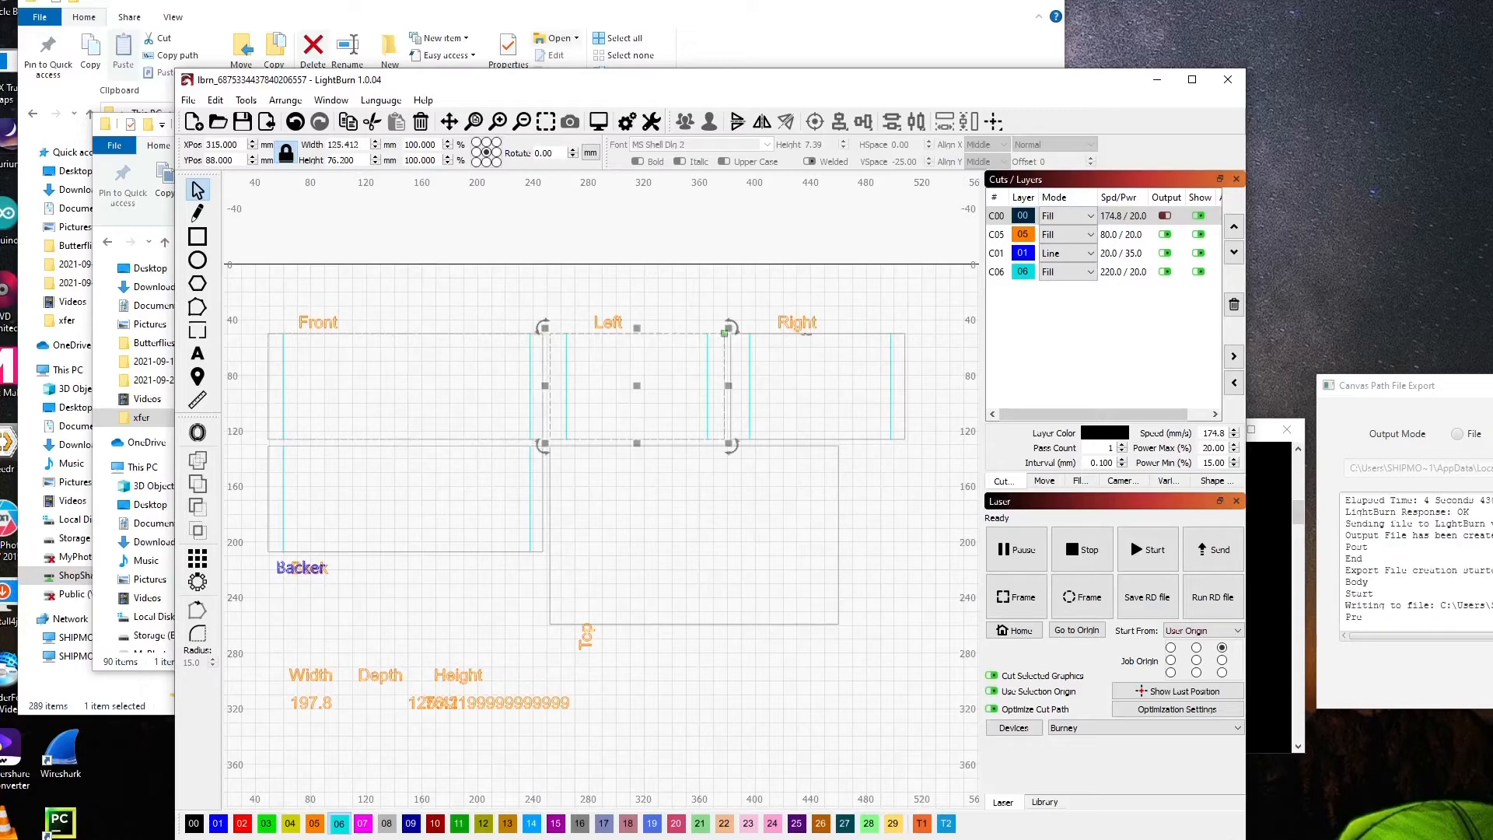
left_click(738, 520)
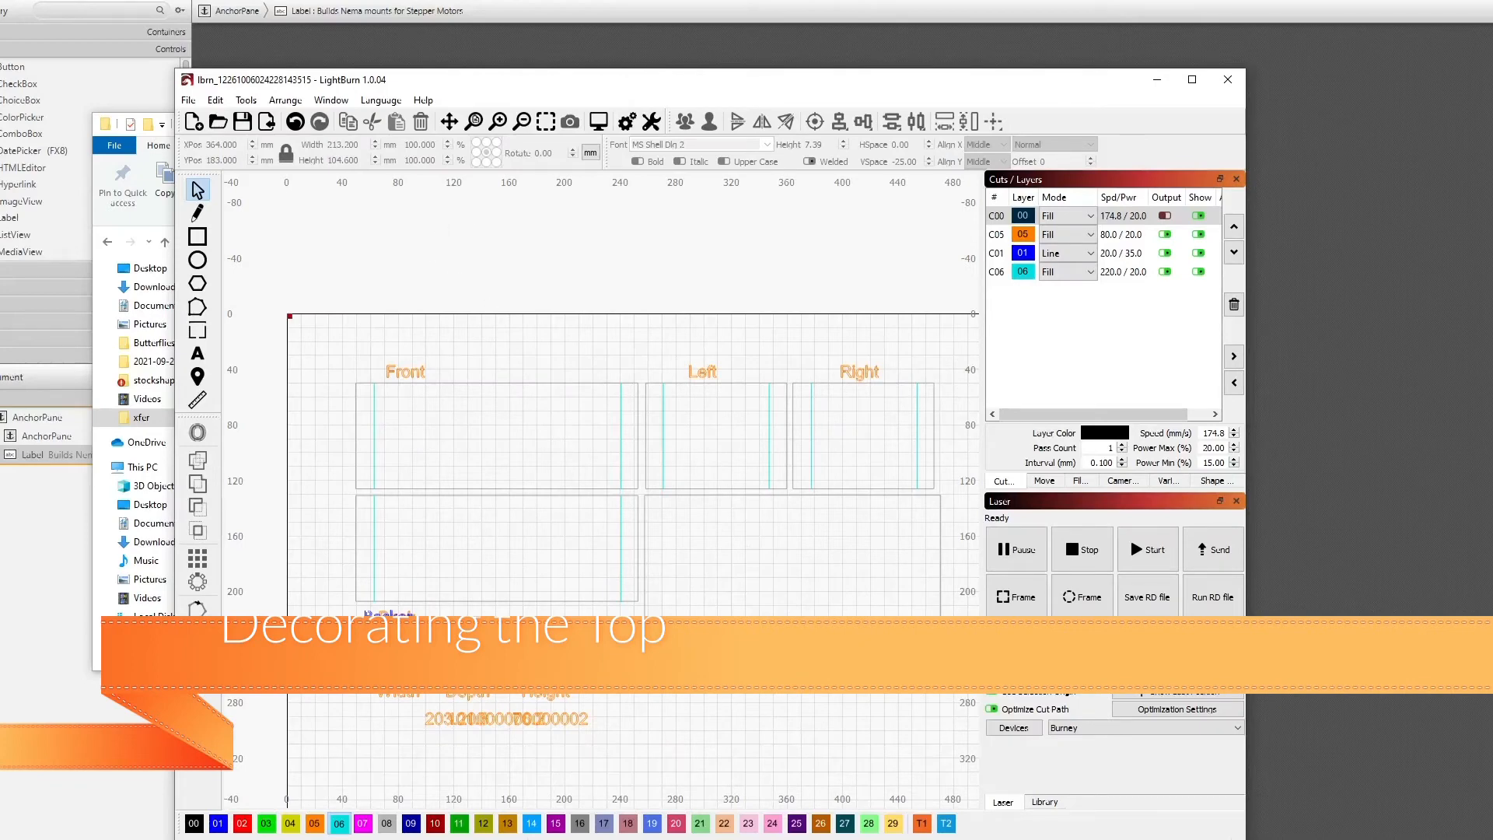
Import the roku-tv-logo image from the xfer folder into the panel layout.
scroll(911, 666, "up", 2)
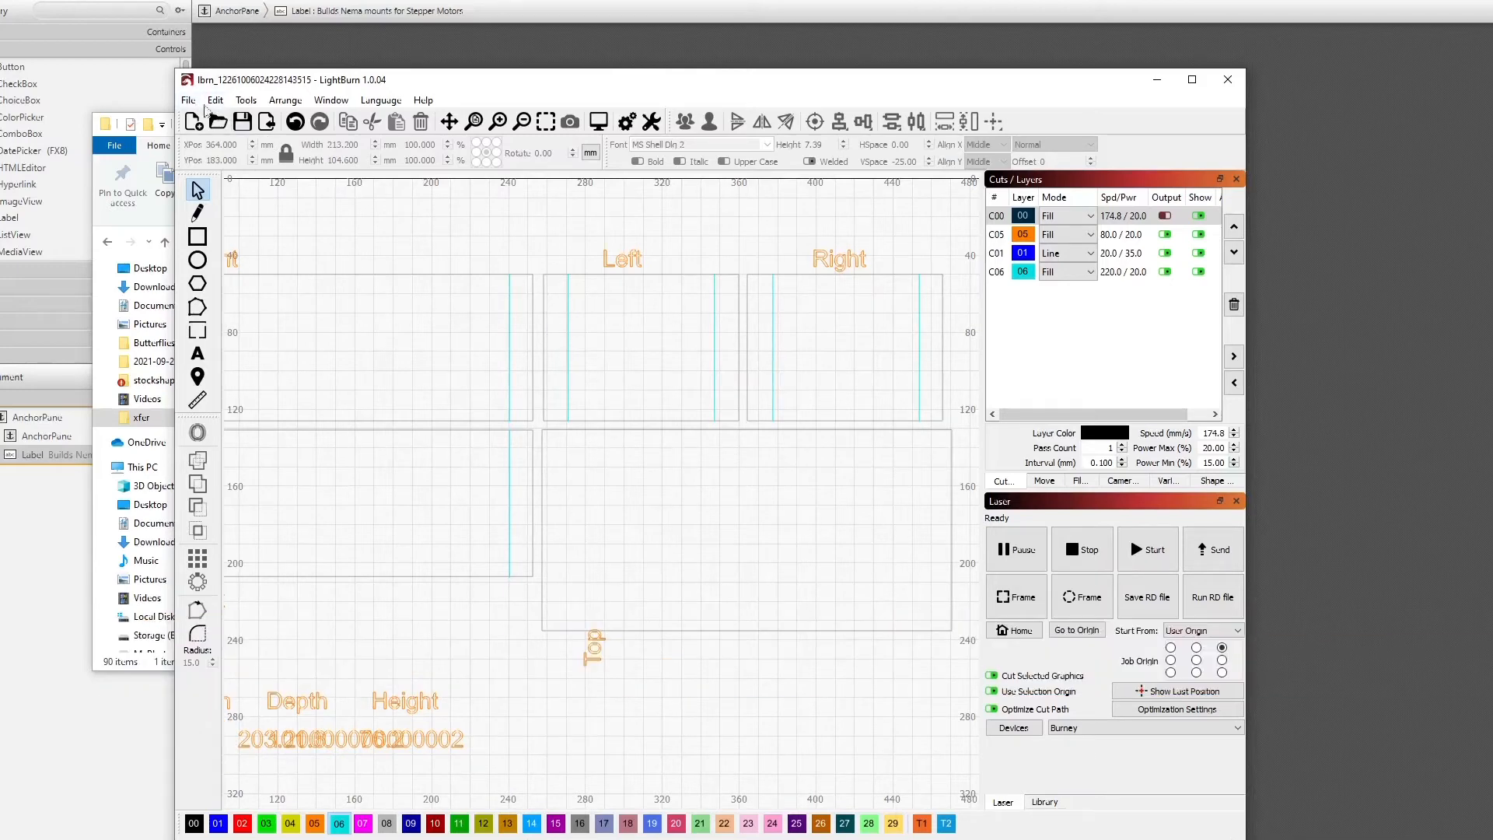
left_click(189, 101)
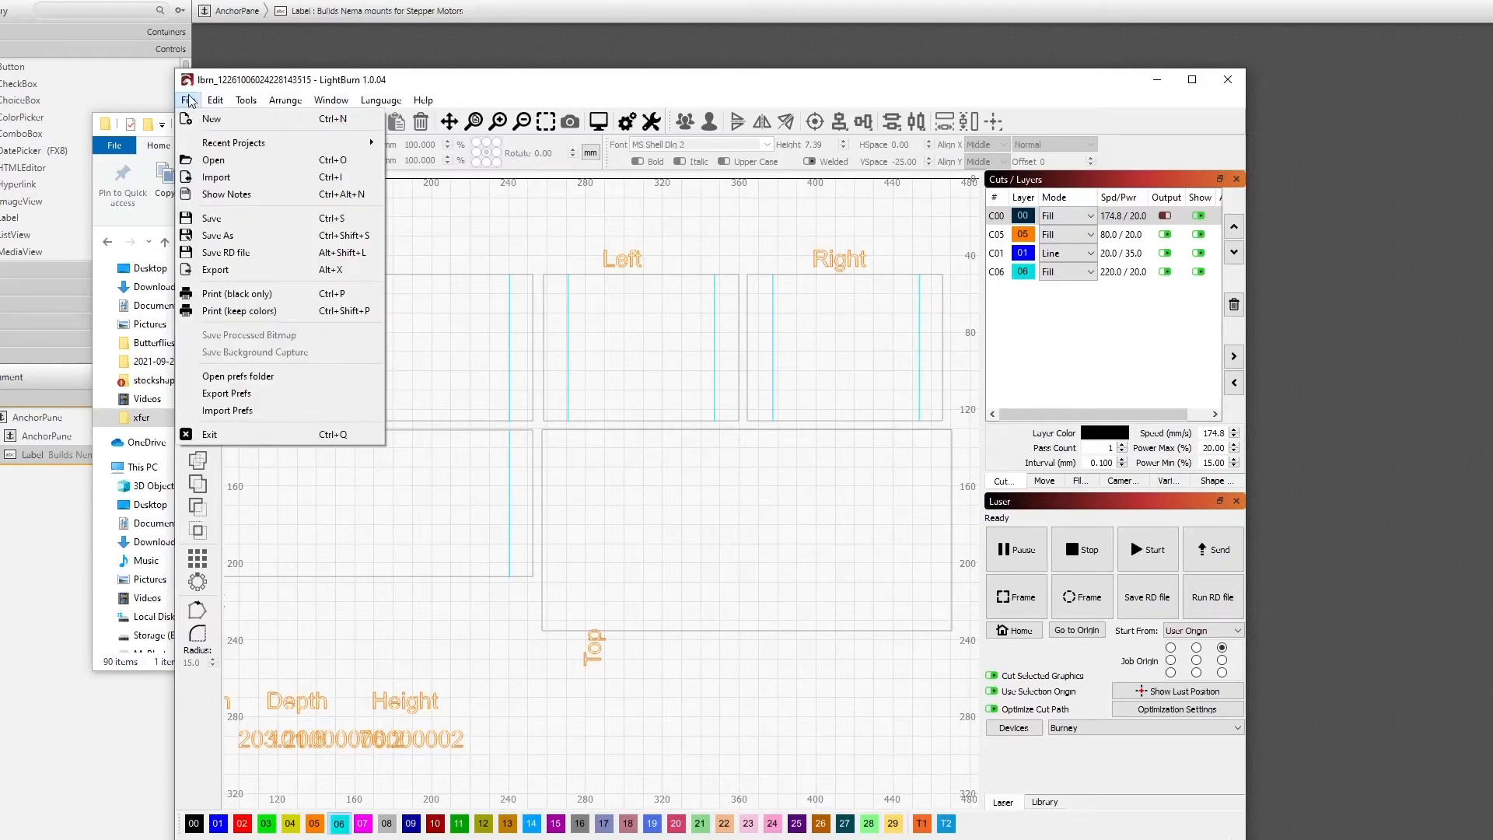
left_click(225, 181)
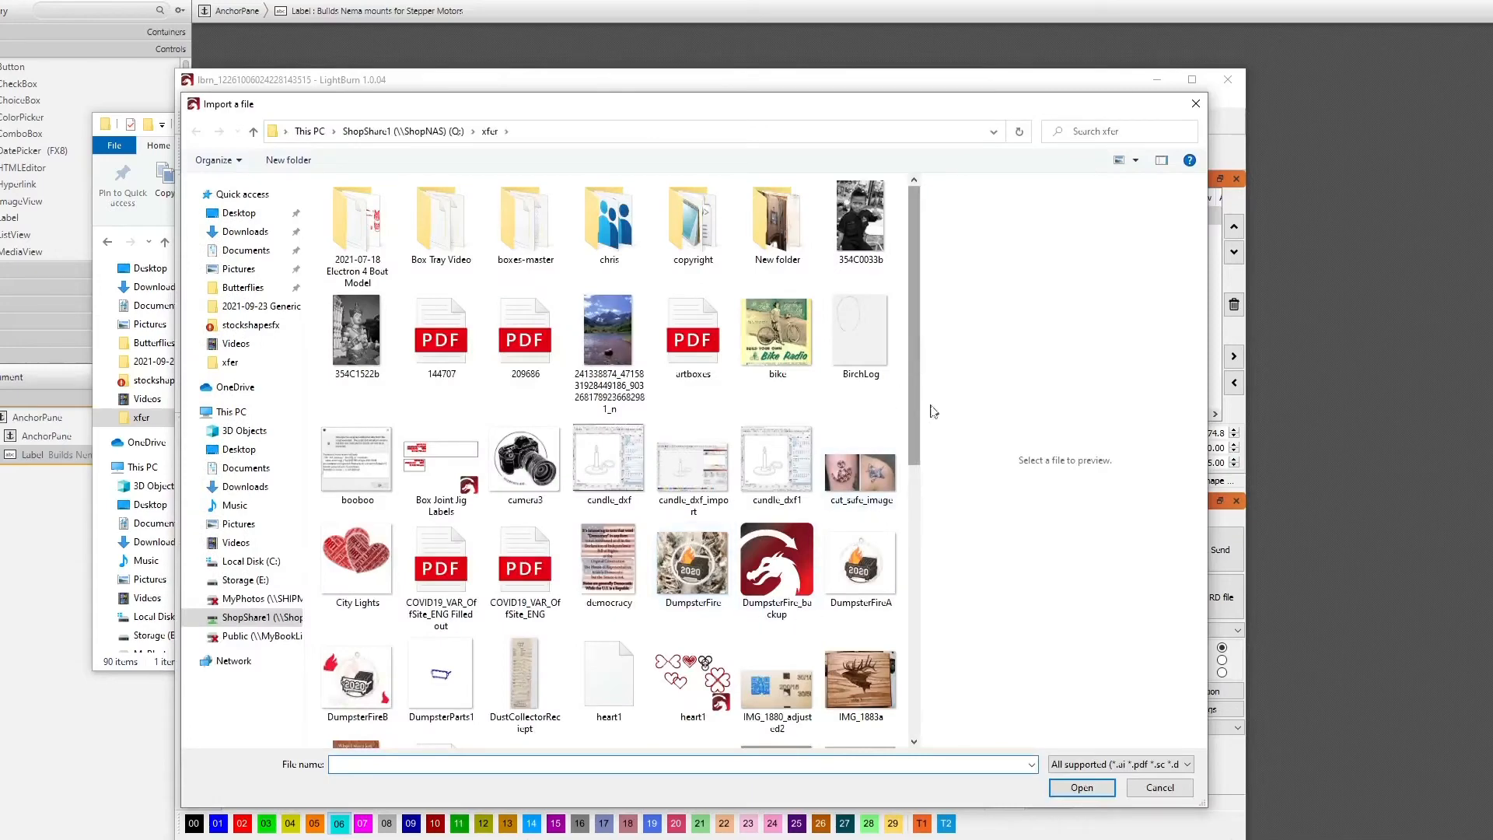
scroll(961, 584, "down", 5)
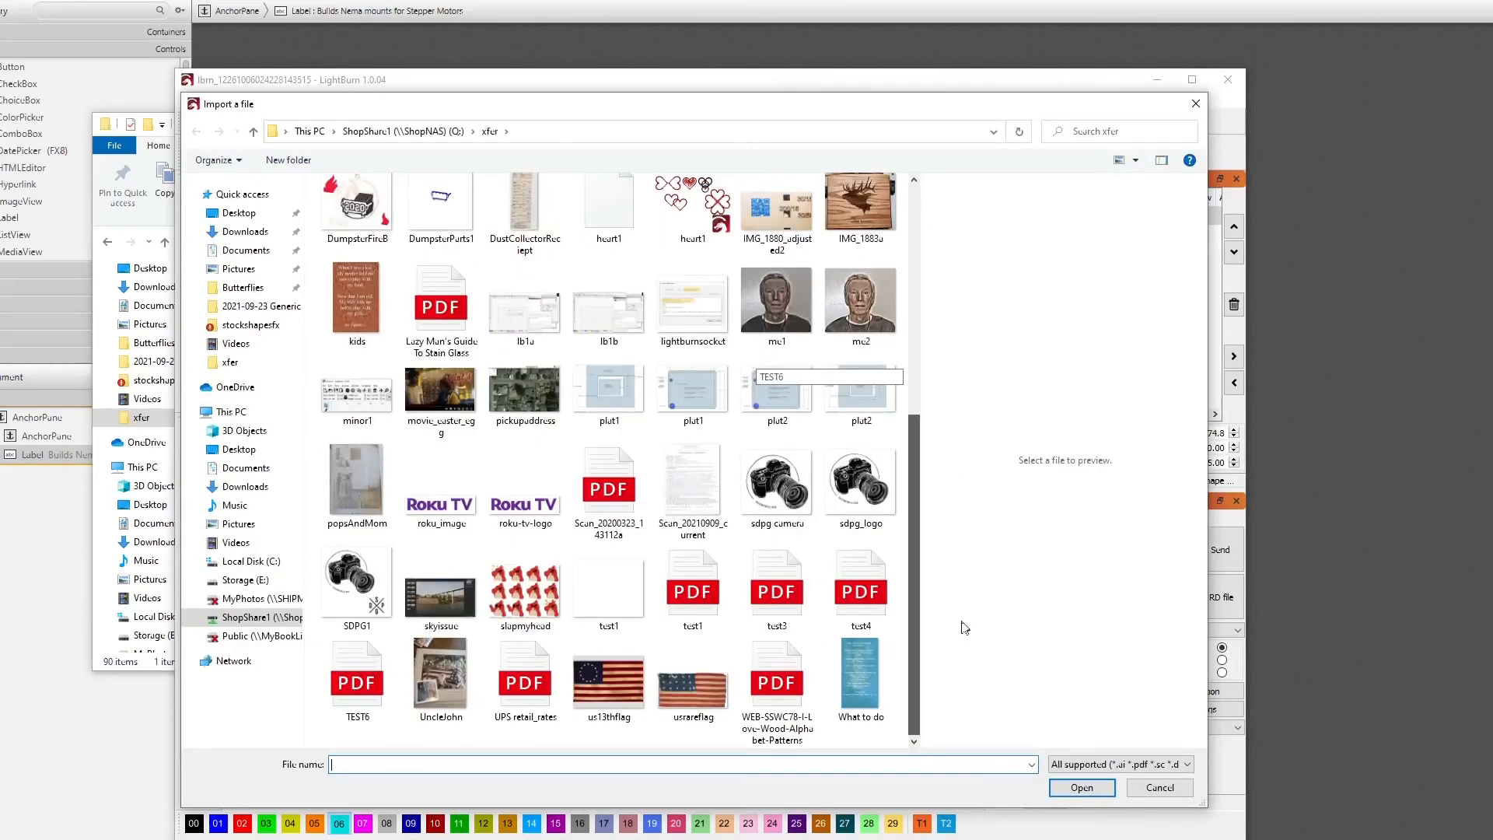
left_click(528, 498)
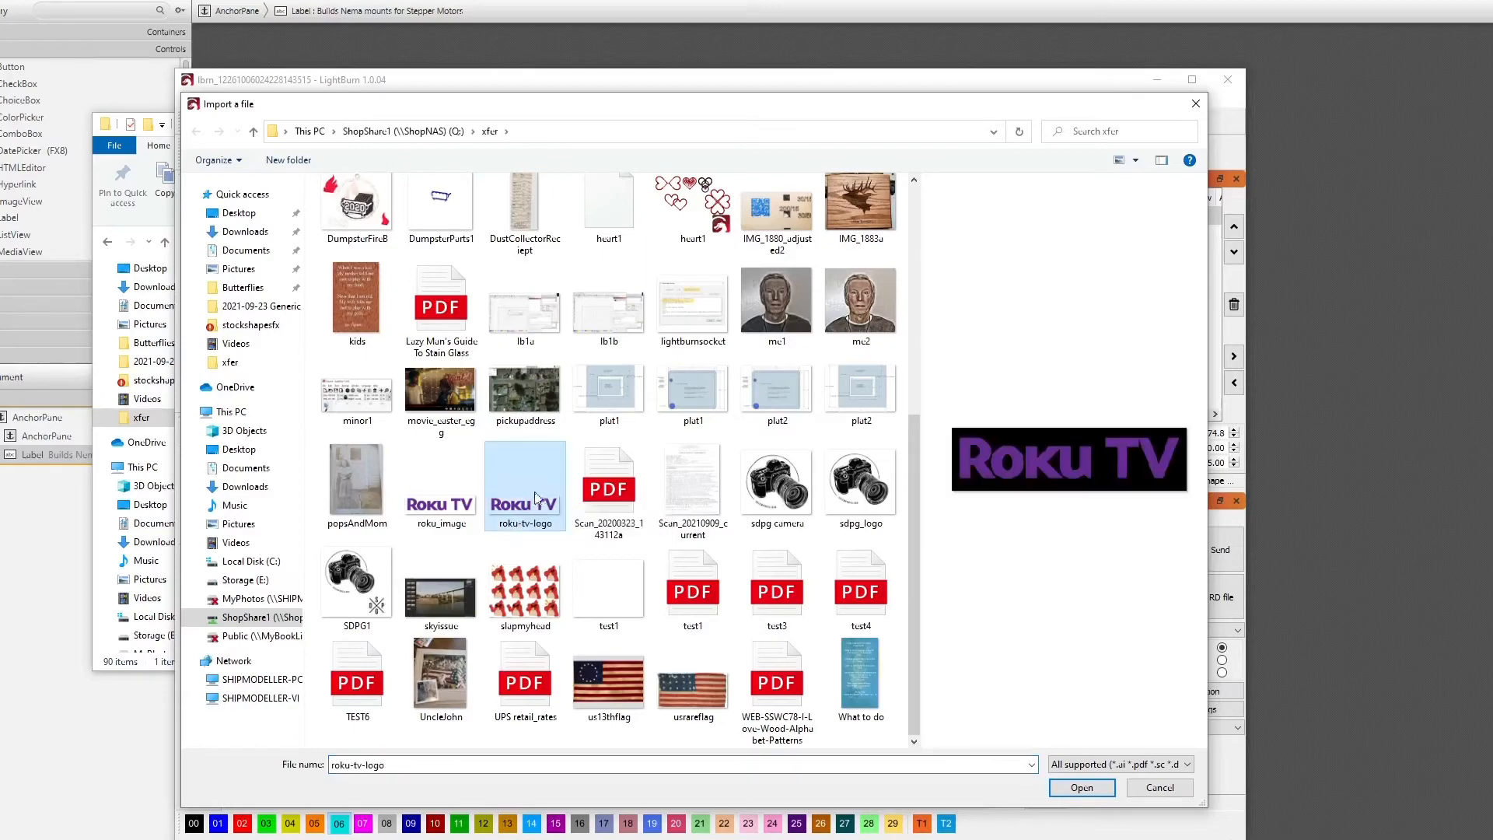
left_click(1088, 794)
scroll(799, 629, "down", 2)
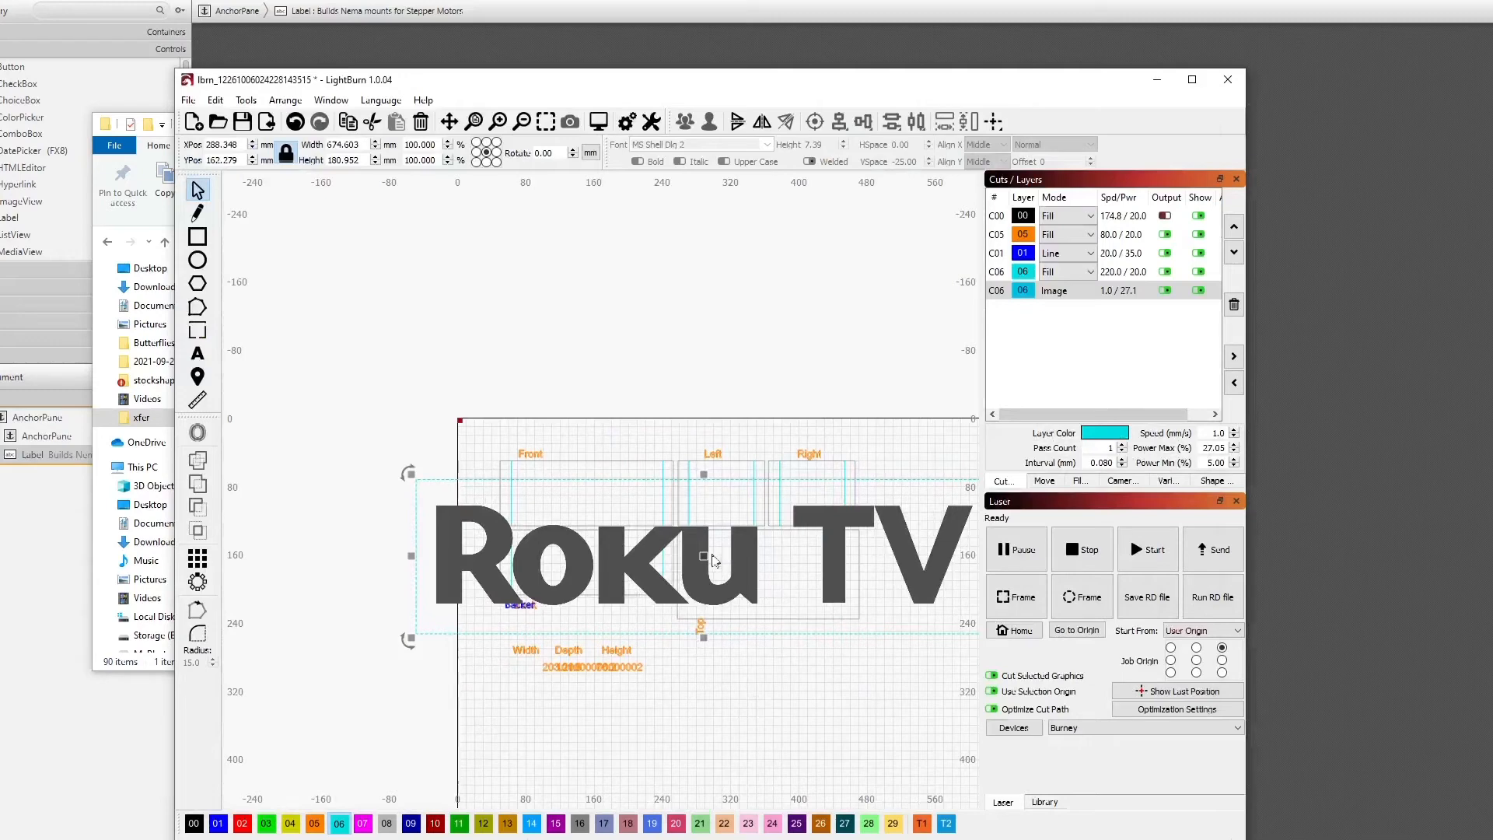
Move the Roku TV logo off the work area, above the panels, and trace its outline with a threshold of 128.
left_click_drag(704, 557, 670, 332)
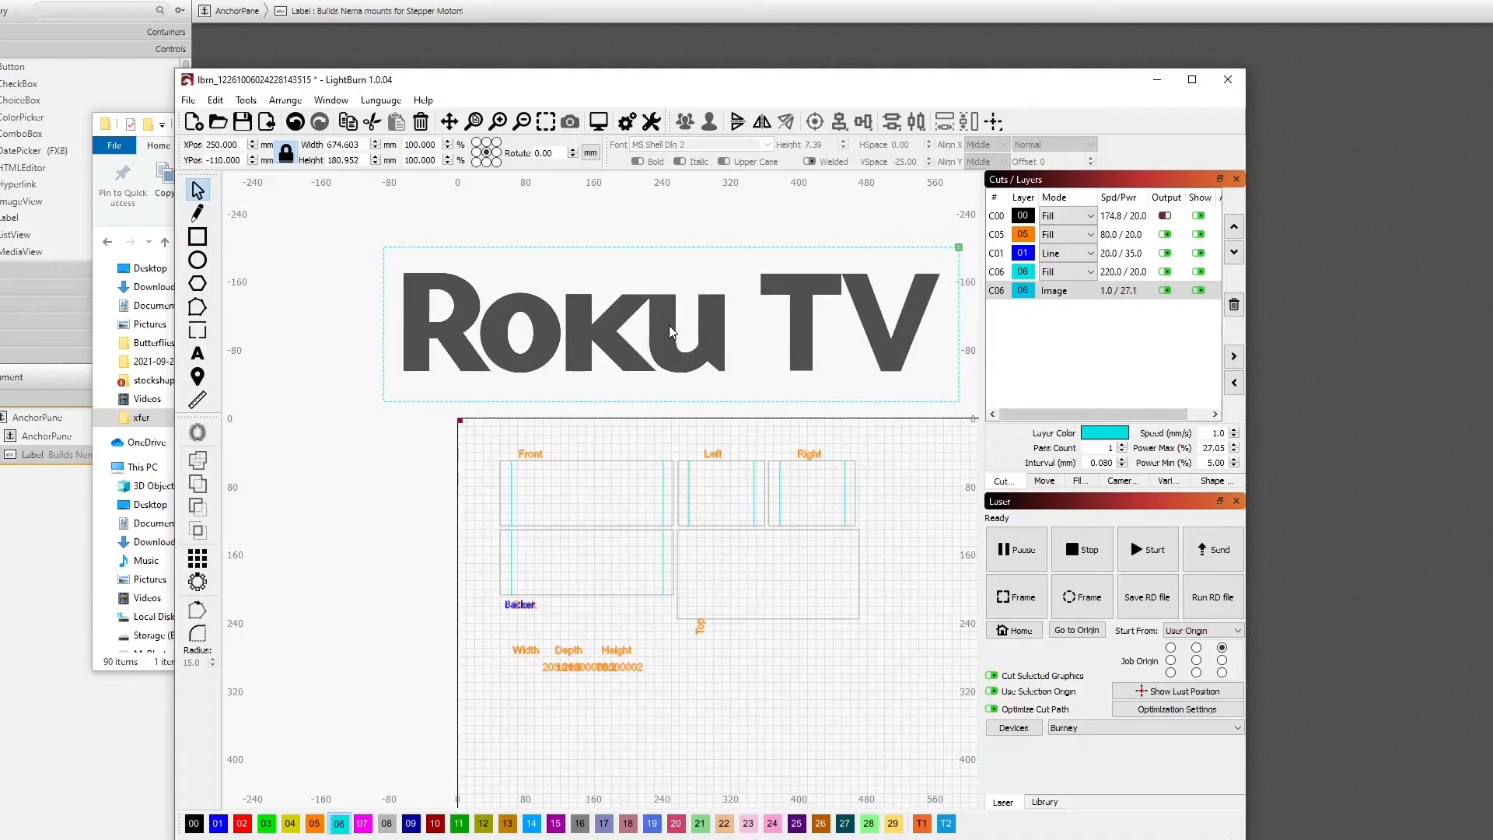
left_click_drag(670, 333, 666, 333)
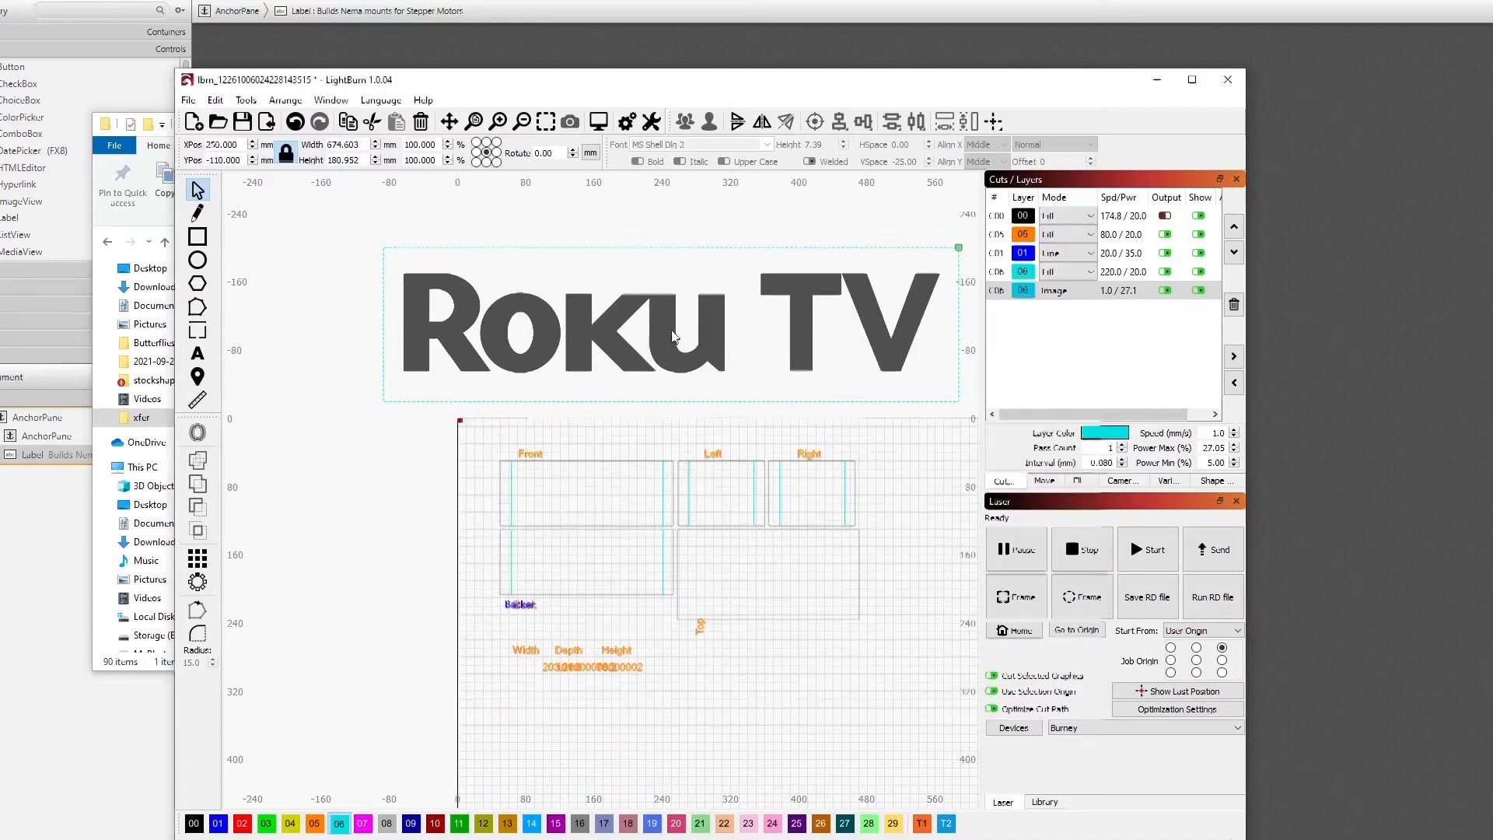
key("alt+t")
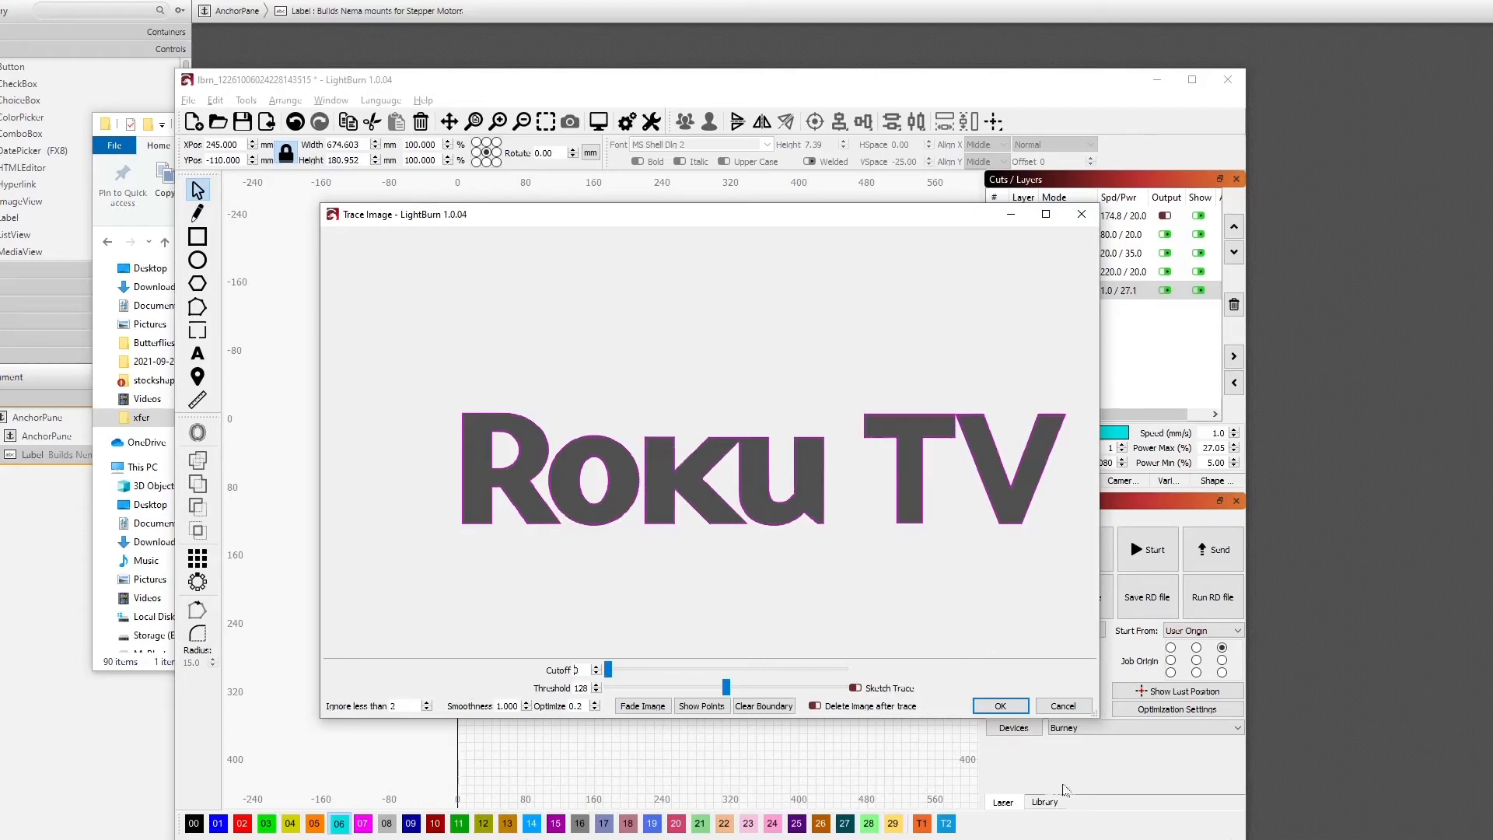
left_click(1000, 706)
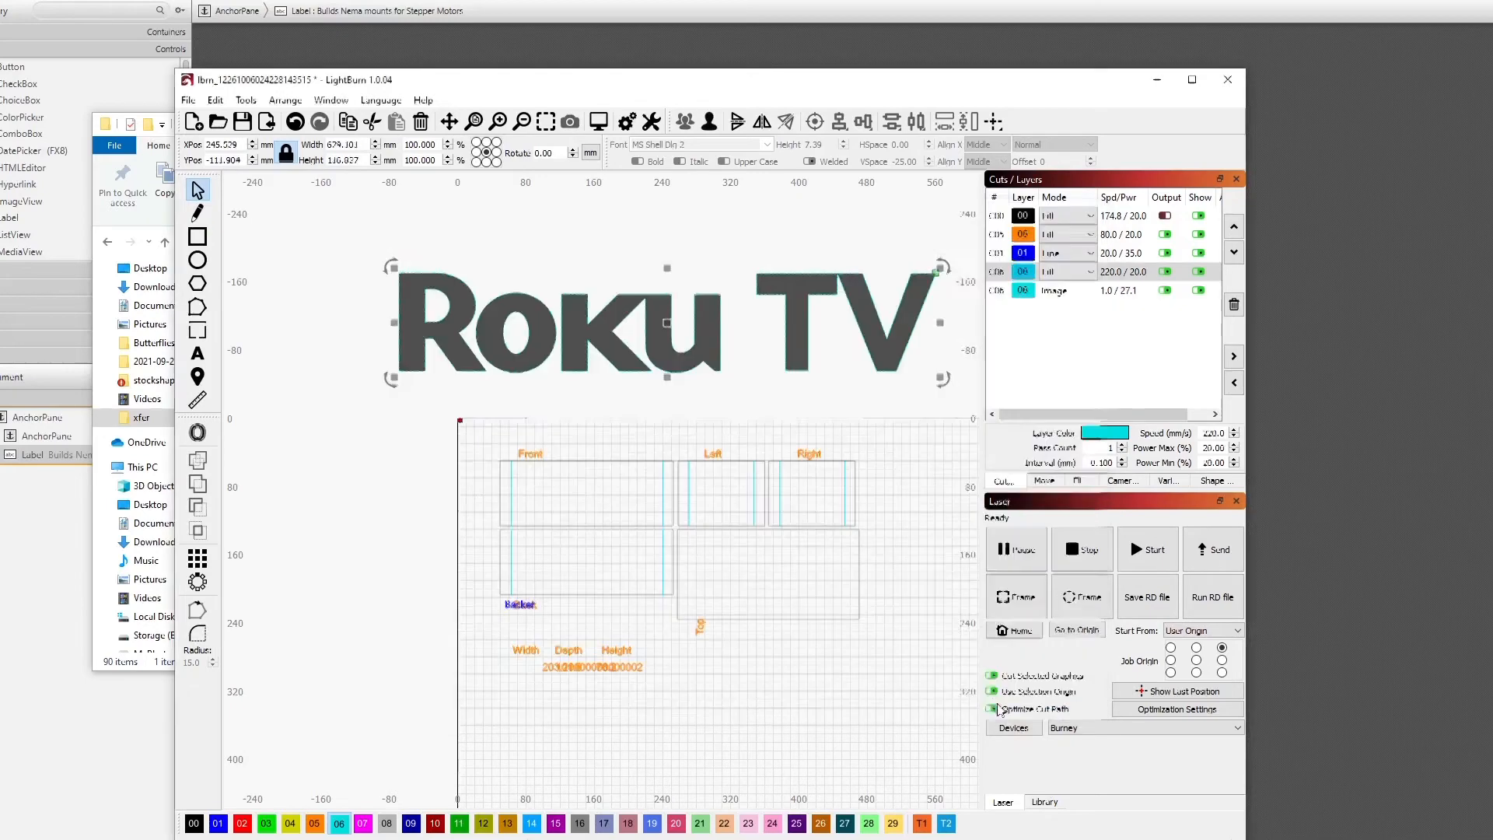
Move the traced outline below the box panels and delete the original Roku TV logo image.
mouse_move(663, 326)
left_mouse_down()
mouse_move(679, 367)
mouse_move(651, 725)
mouse_move(645, 706)
left_mouse_up()
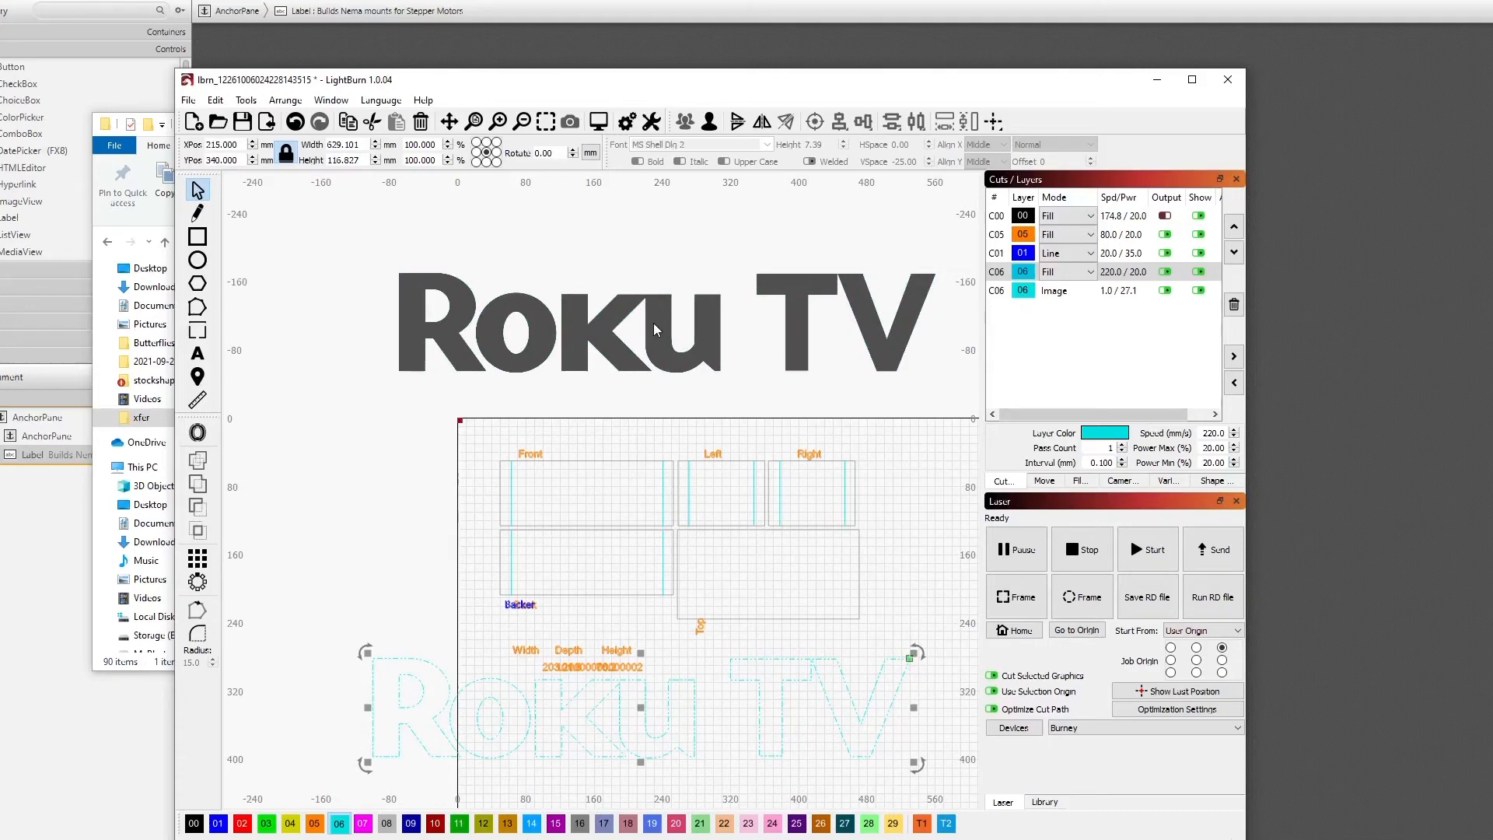
left_click(653, 323)
key("Delete")
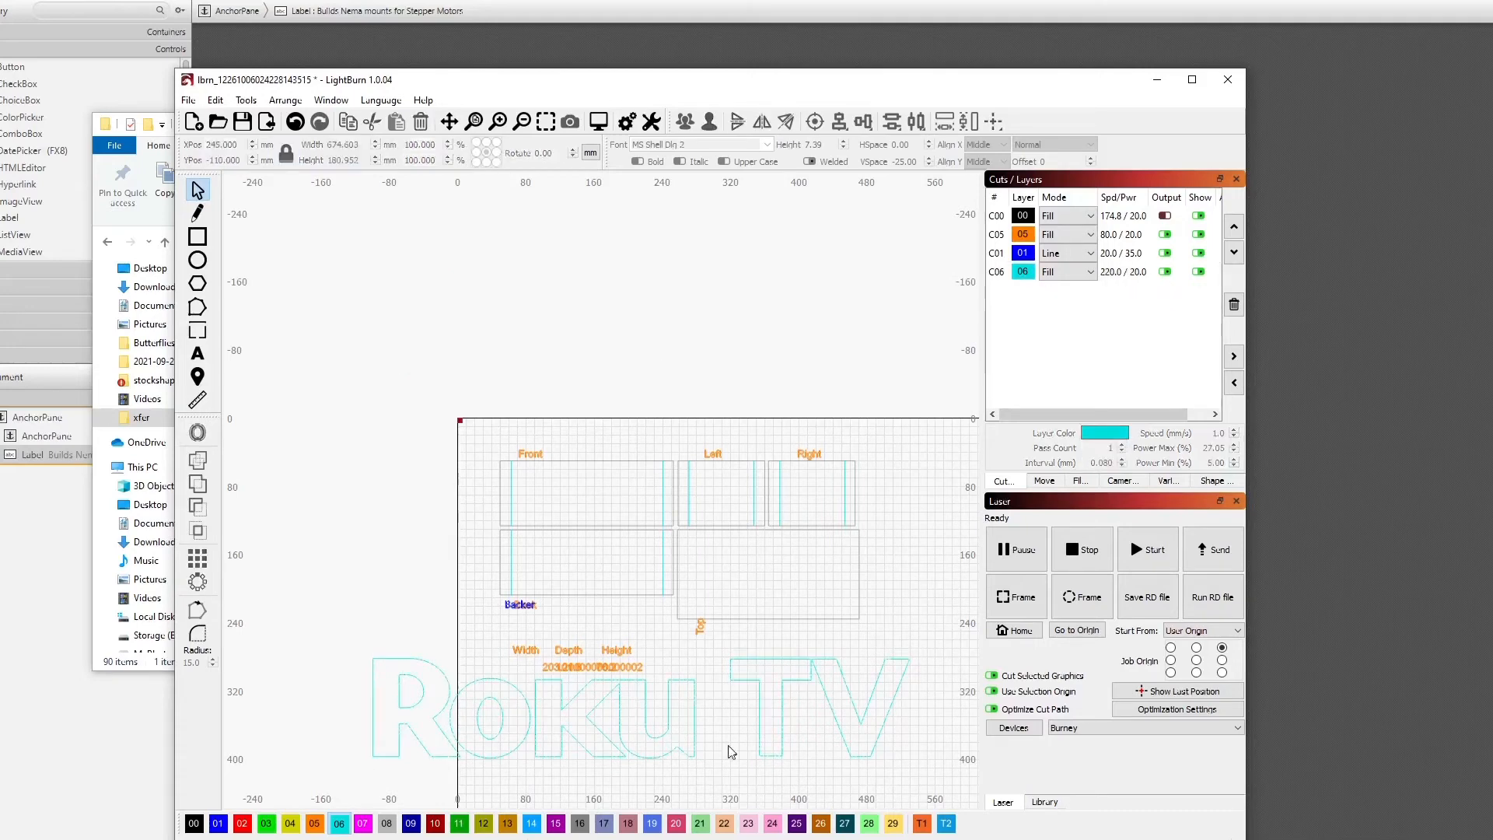
Move the traced logo outline back above the panels and scale it proportionally to a width of 180 mm.
left_click(695, 730)
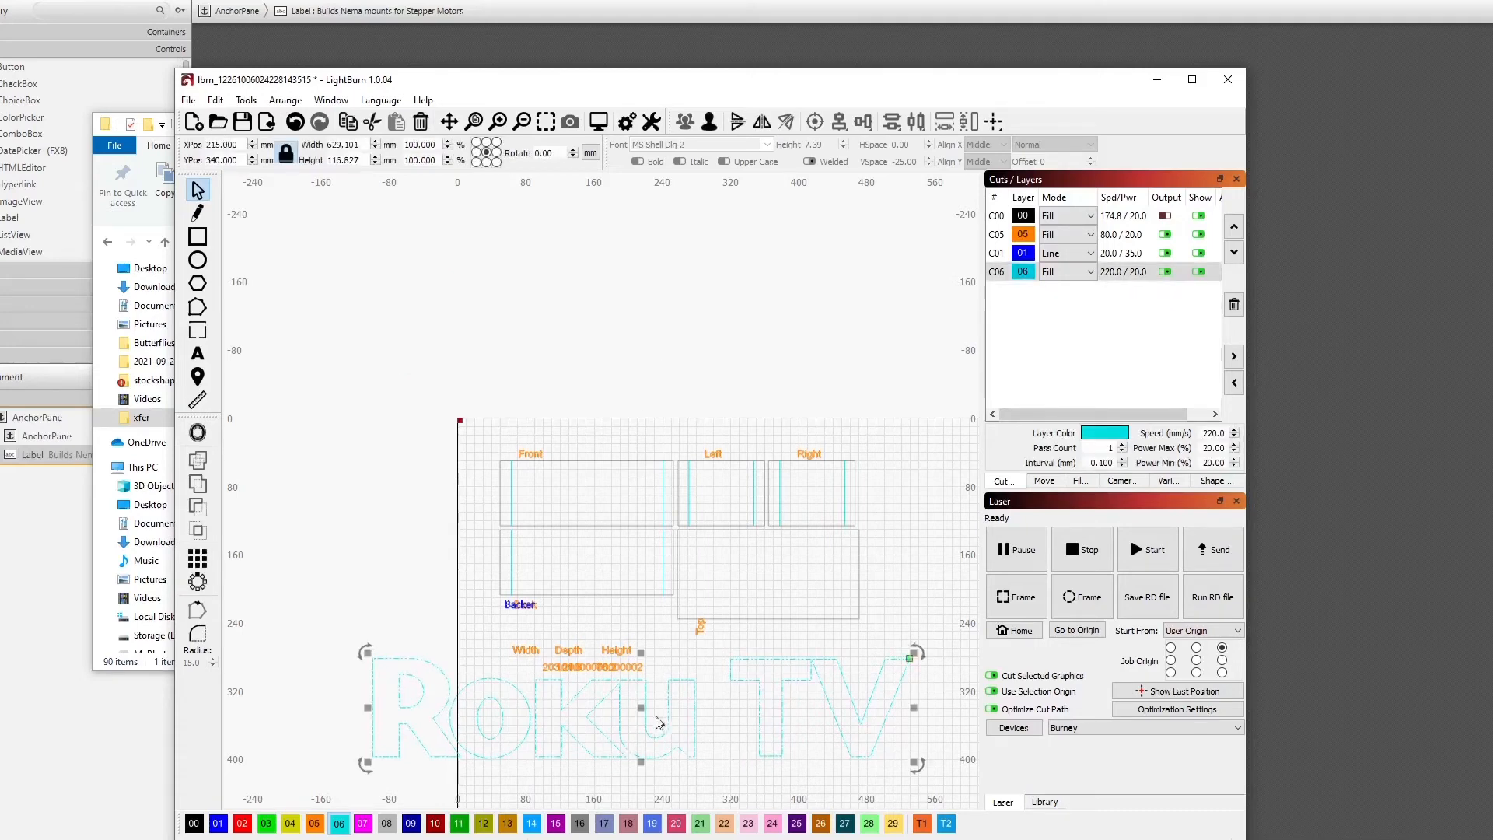
left_click_drag(640, 707, 672, 308)
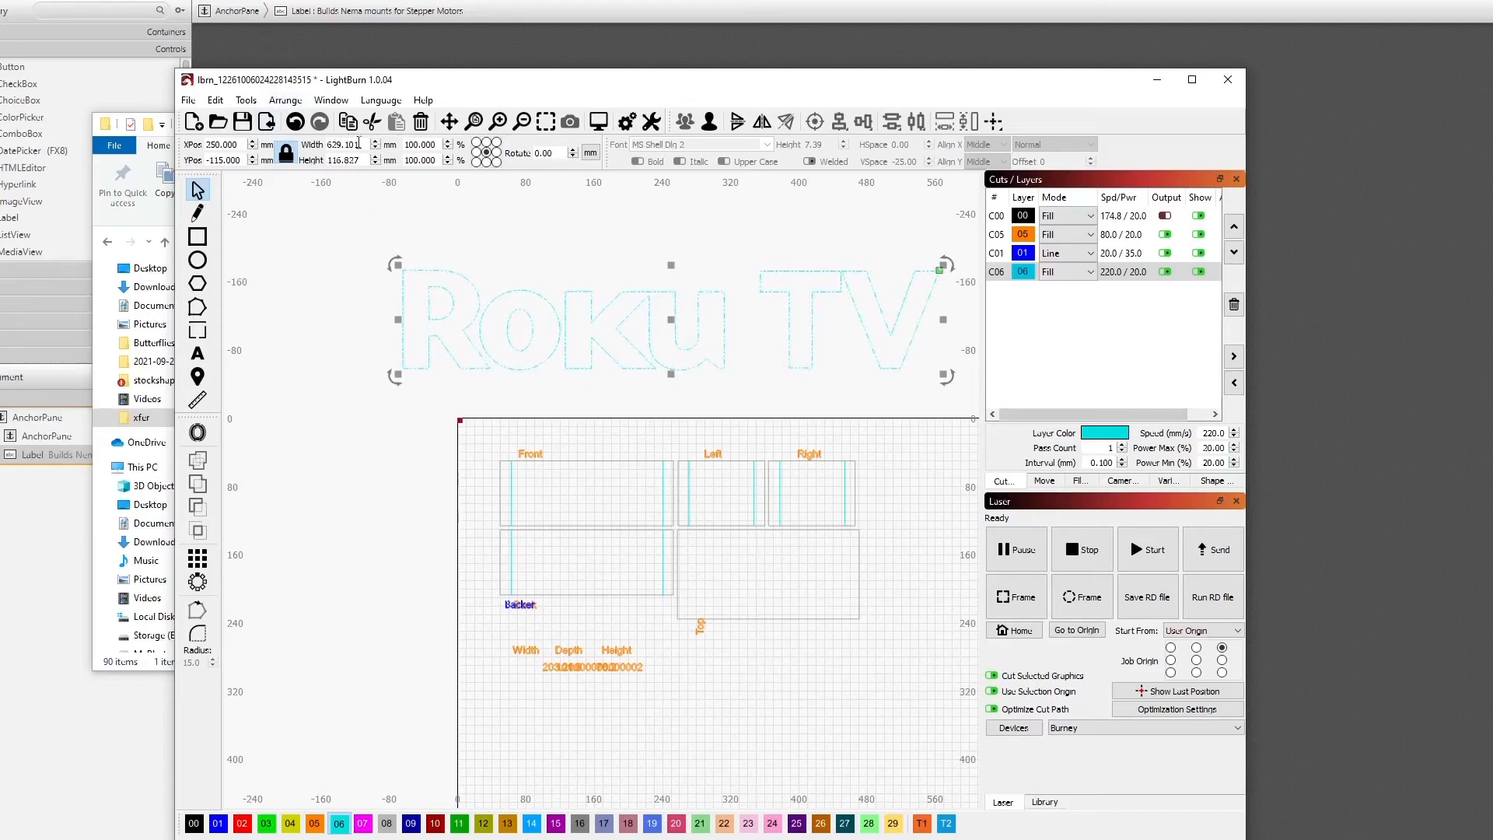
double_click(315, 145)
type("180")
key("Return")
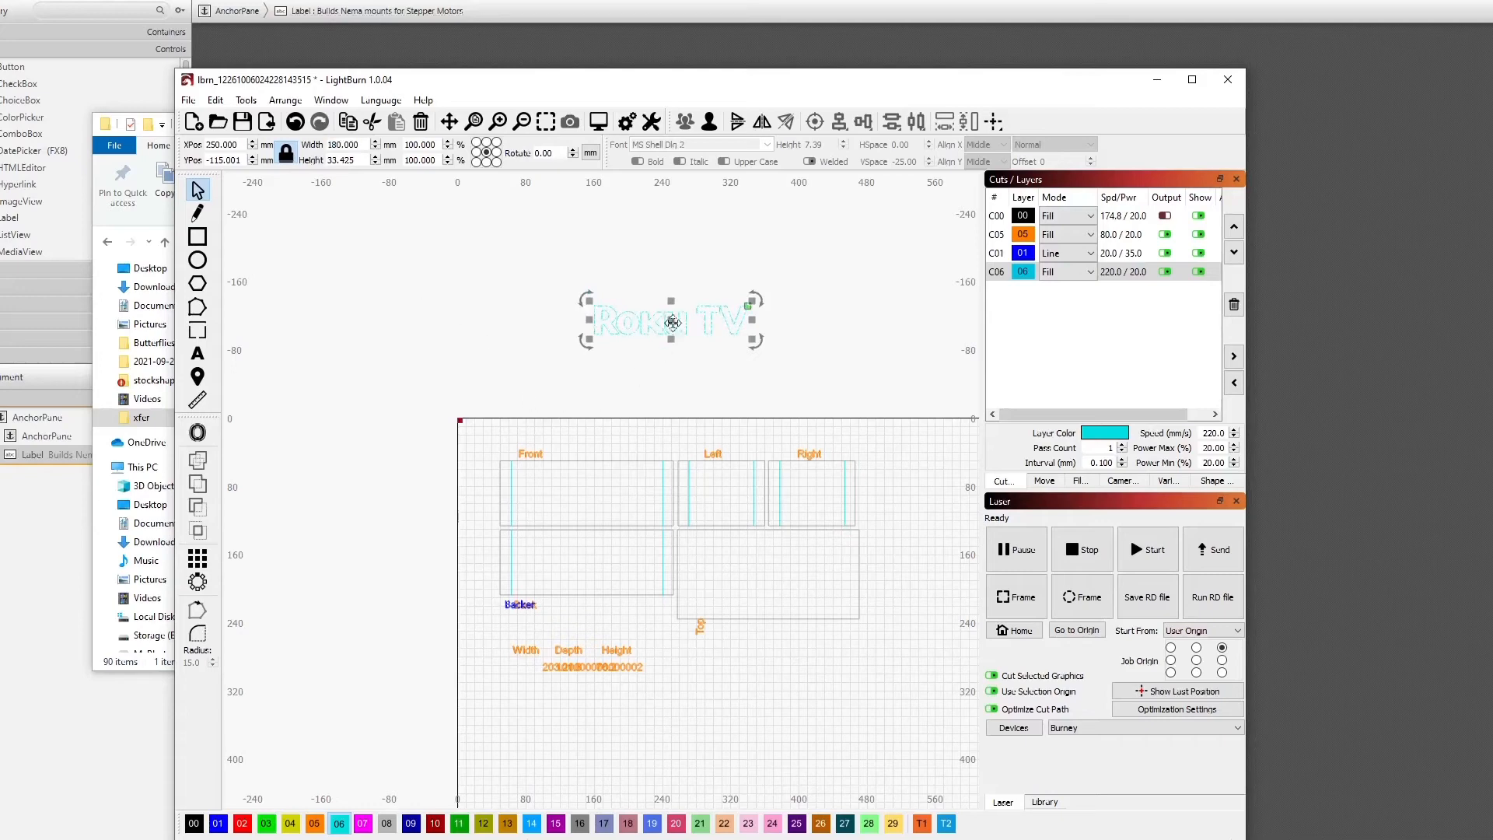
Place the traced logo inside the Top panel and align its centre with the panel's centre.
left_click_drag(673, 320, 769, 575)
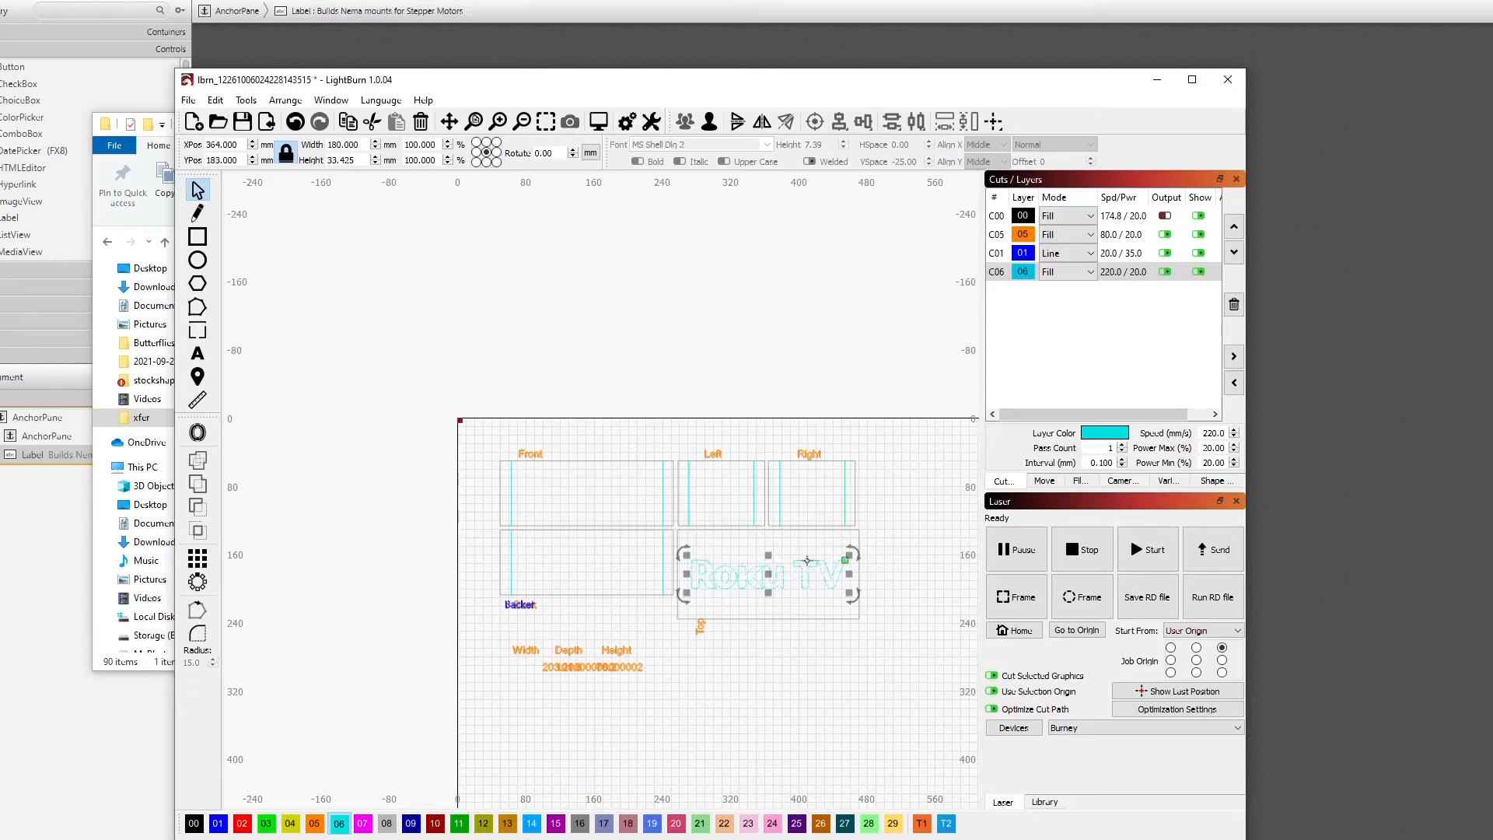
left_click(805, 530, "shift")
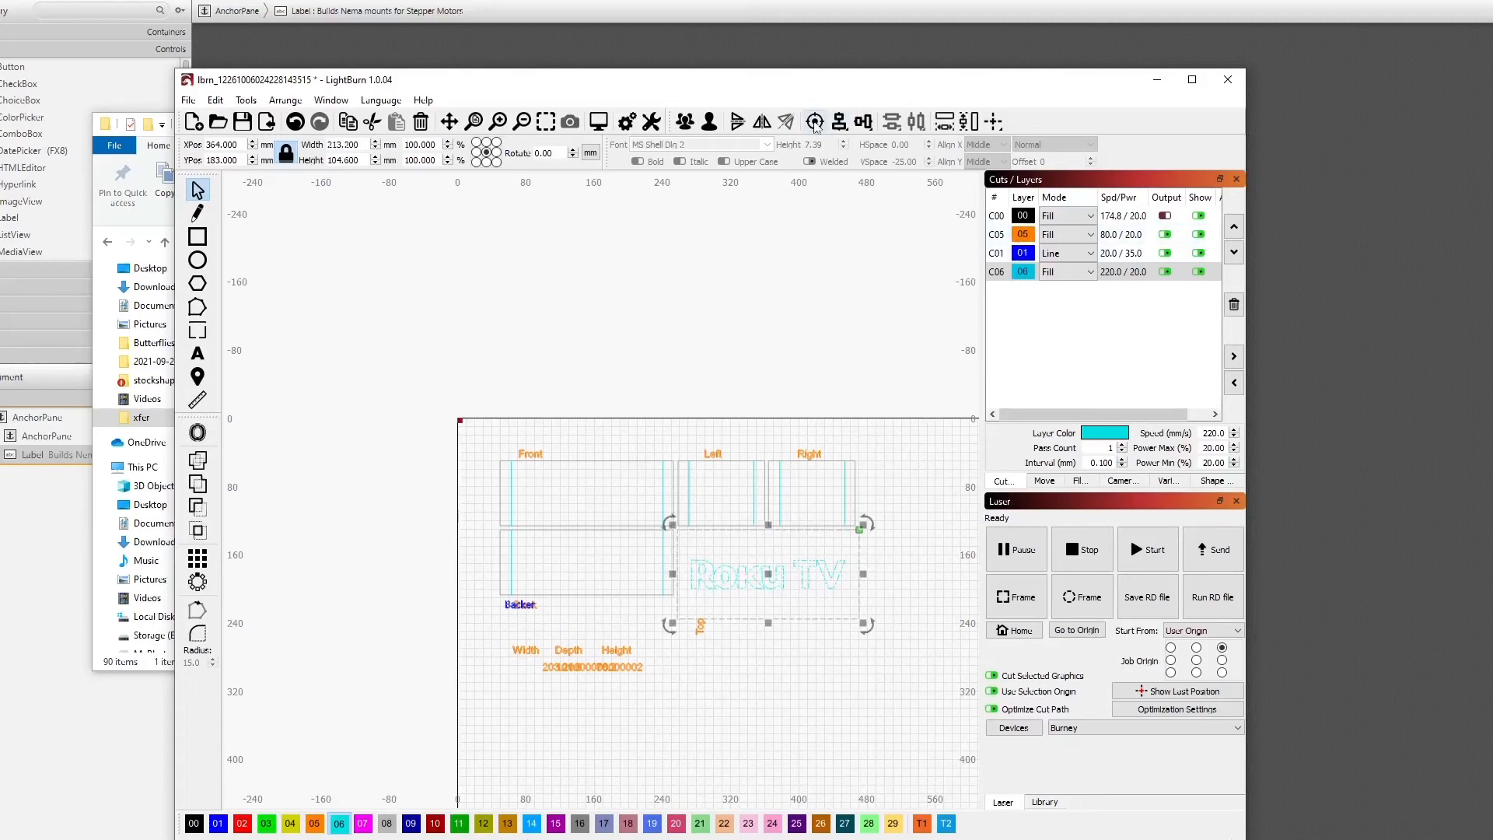
scroll(785, 605, "up", 2)
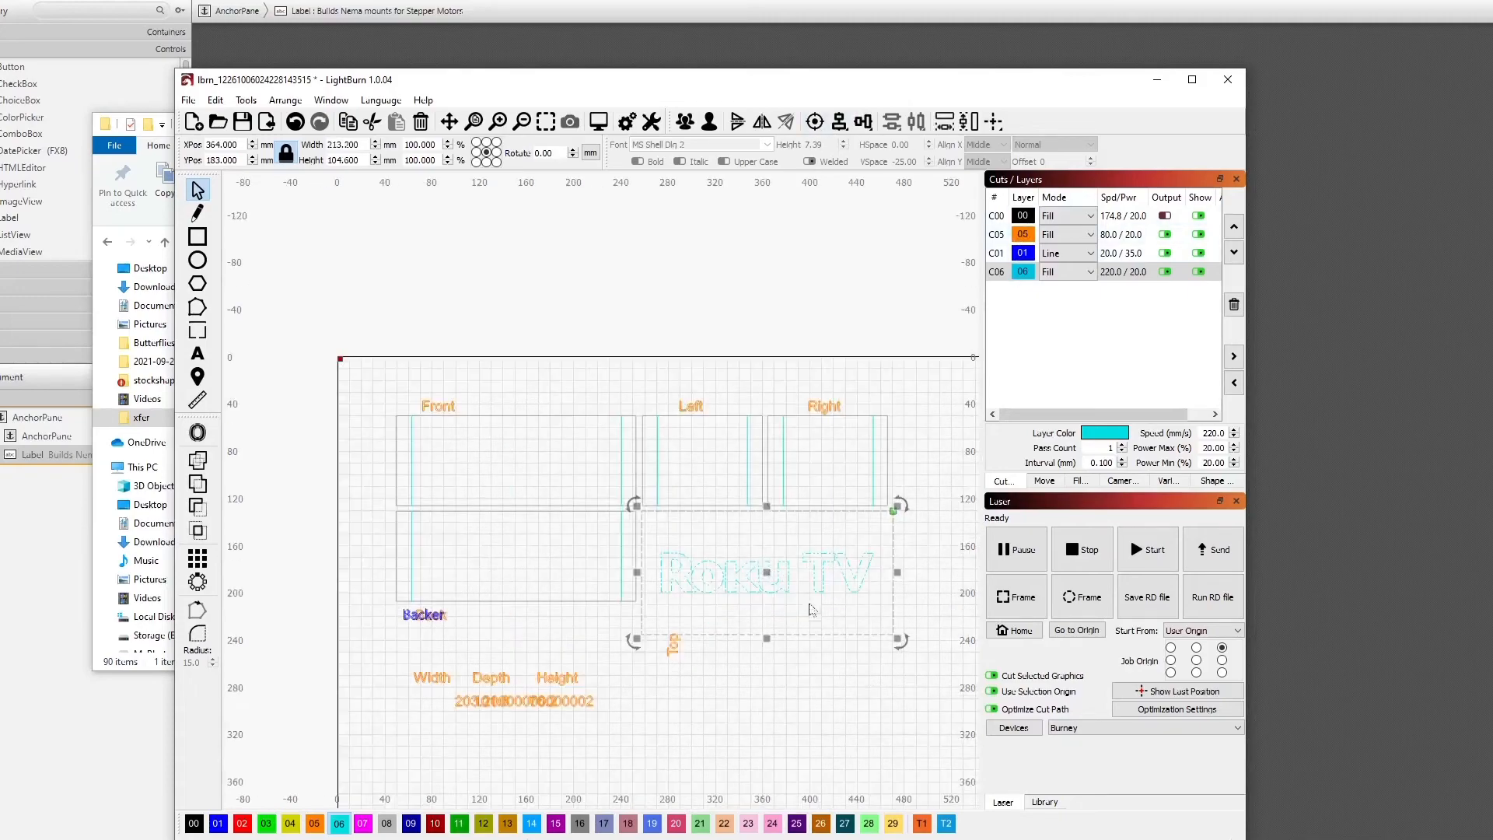
scroll(810, 609, "up", 2)
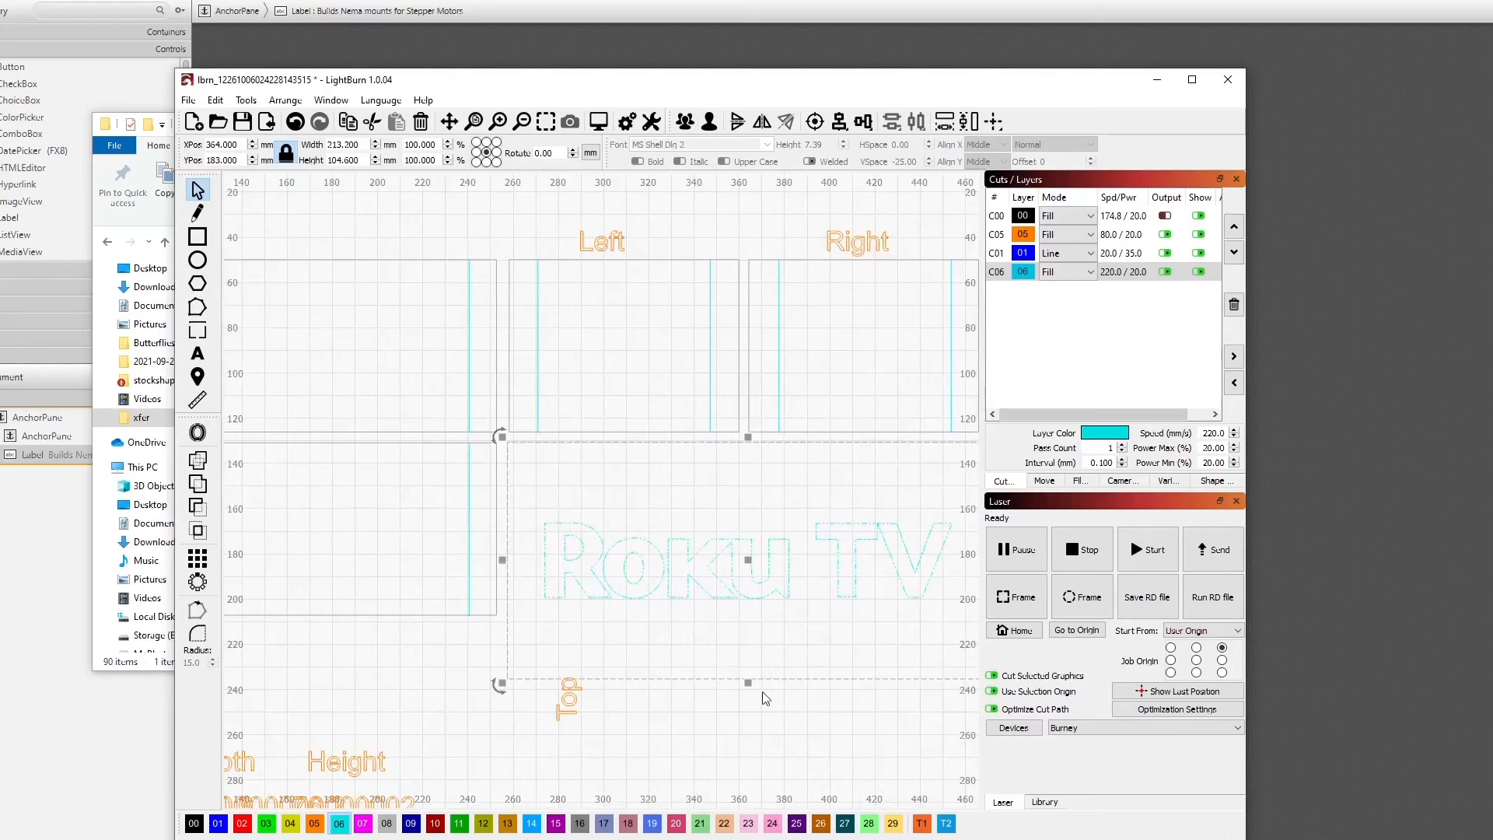
scroll(763, 692, "down", 1)
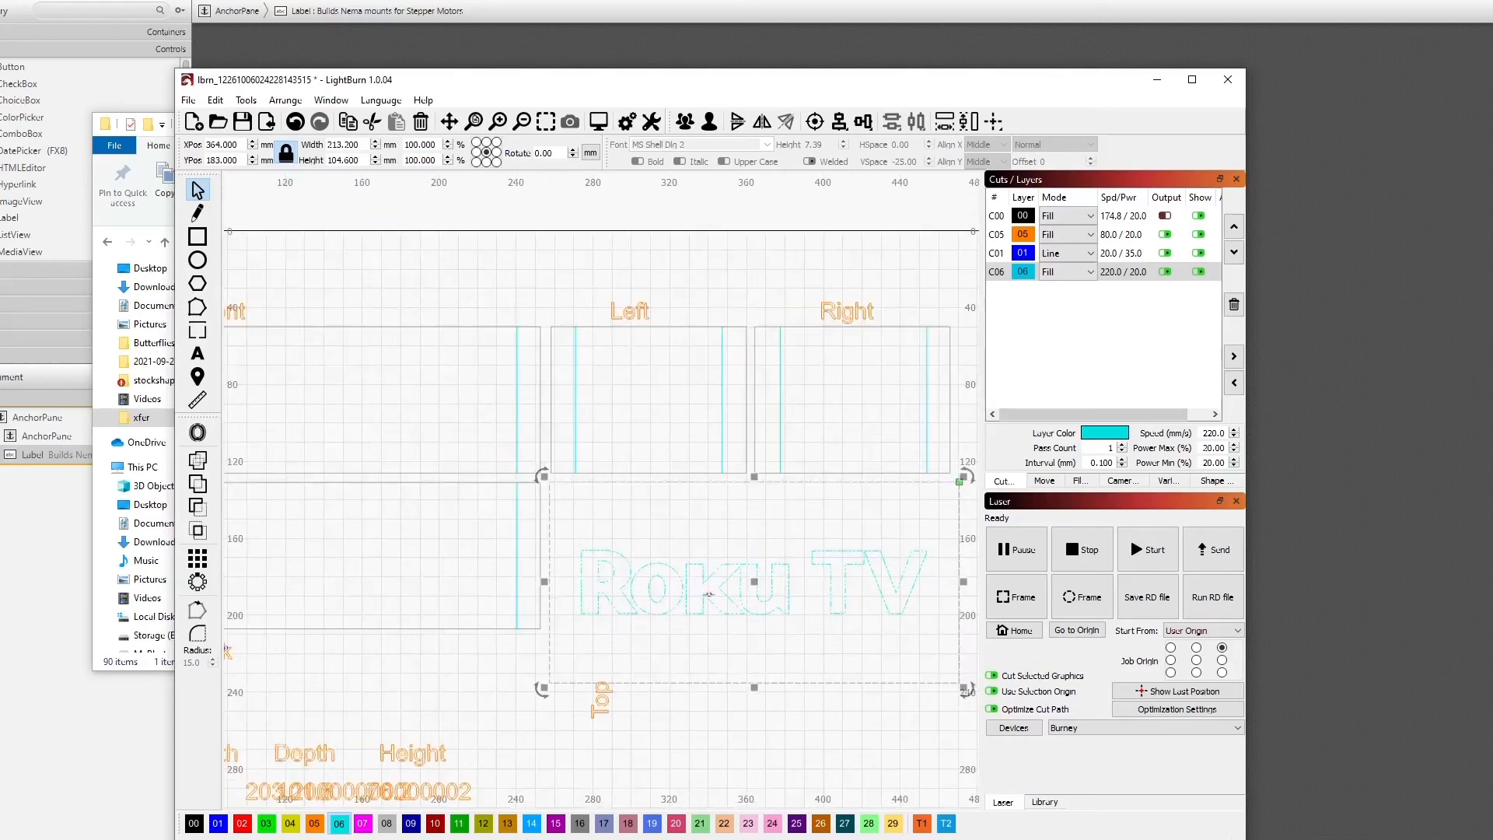
left_click(713, 726)
Try logo widths of 160 mm and 140 mm on the Top panel.
left_click(674, 573)
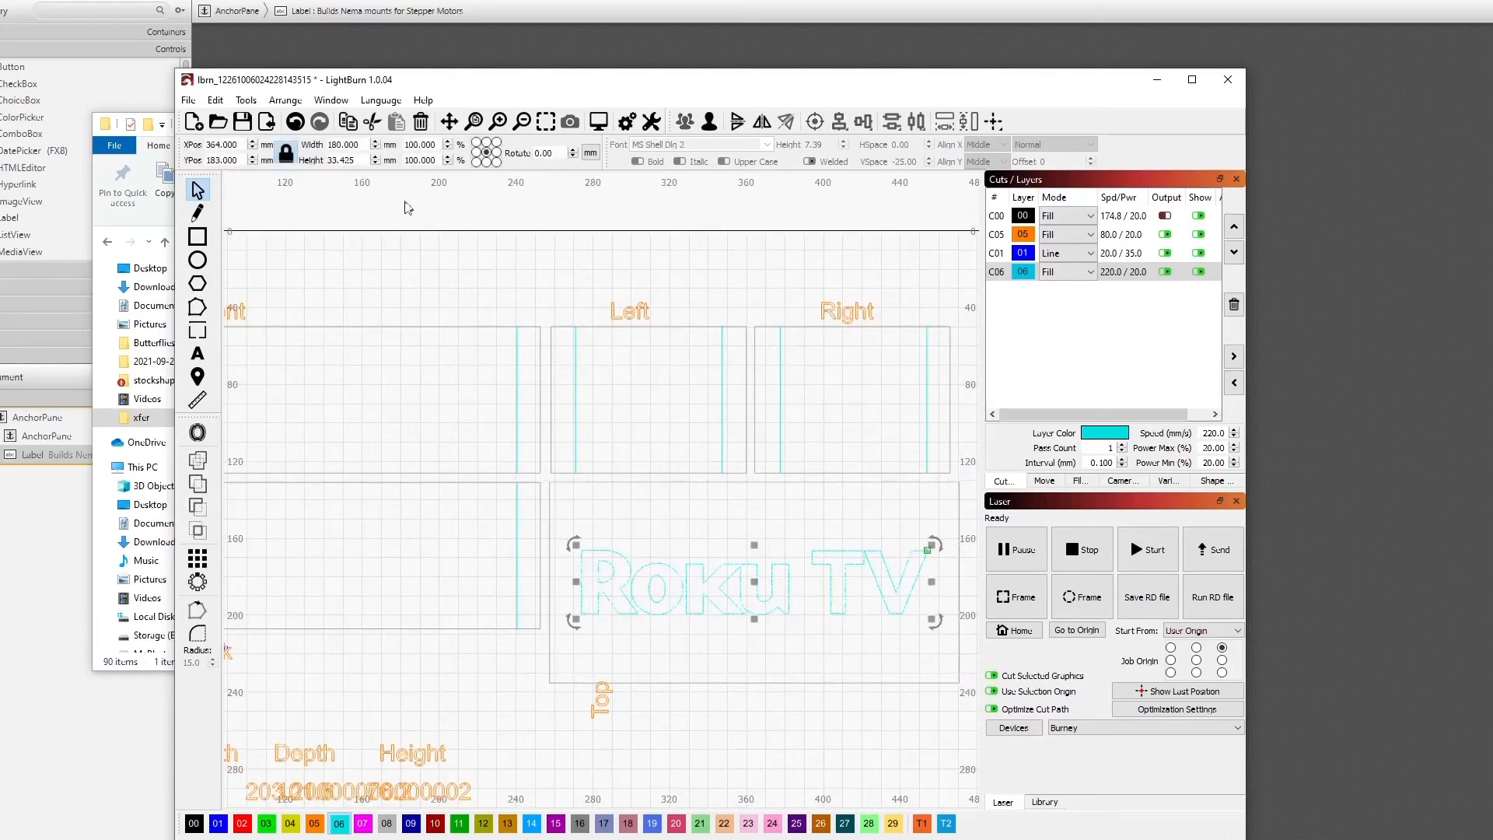
left_click(356, 144)
key("ctrl+a")
type("160")
key("Return")
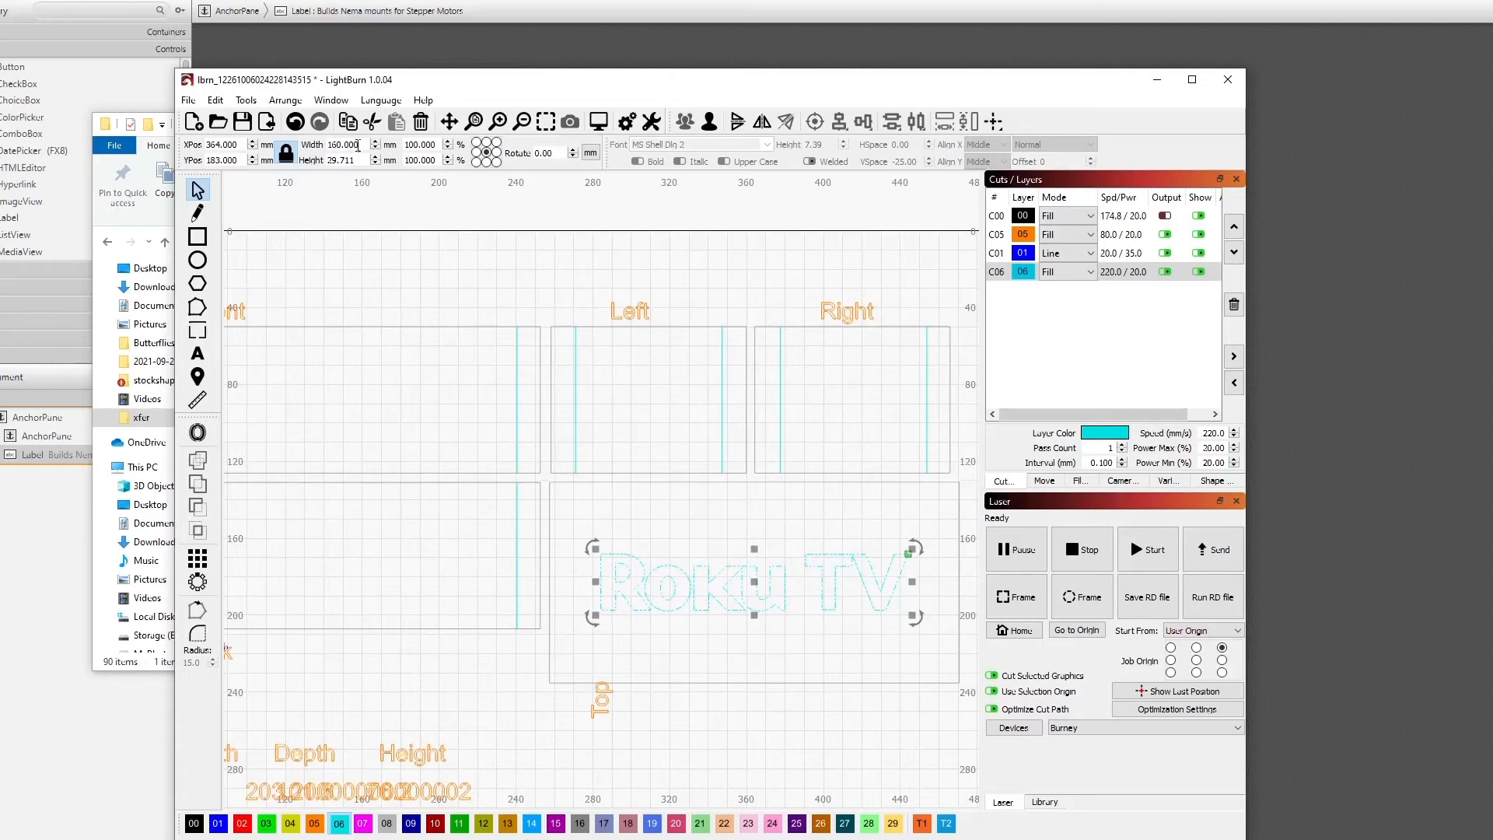
key("ctrl+a")
type("140")
key("Return")
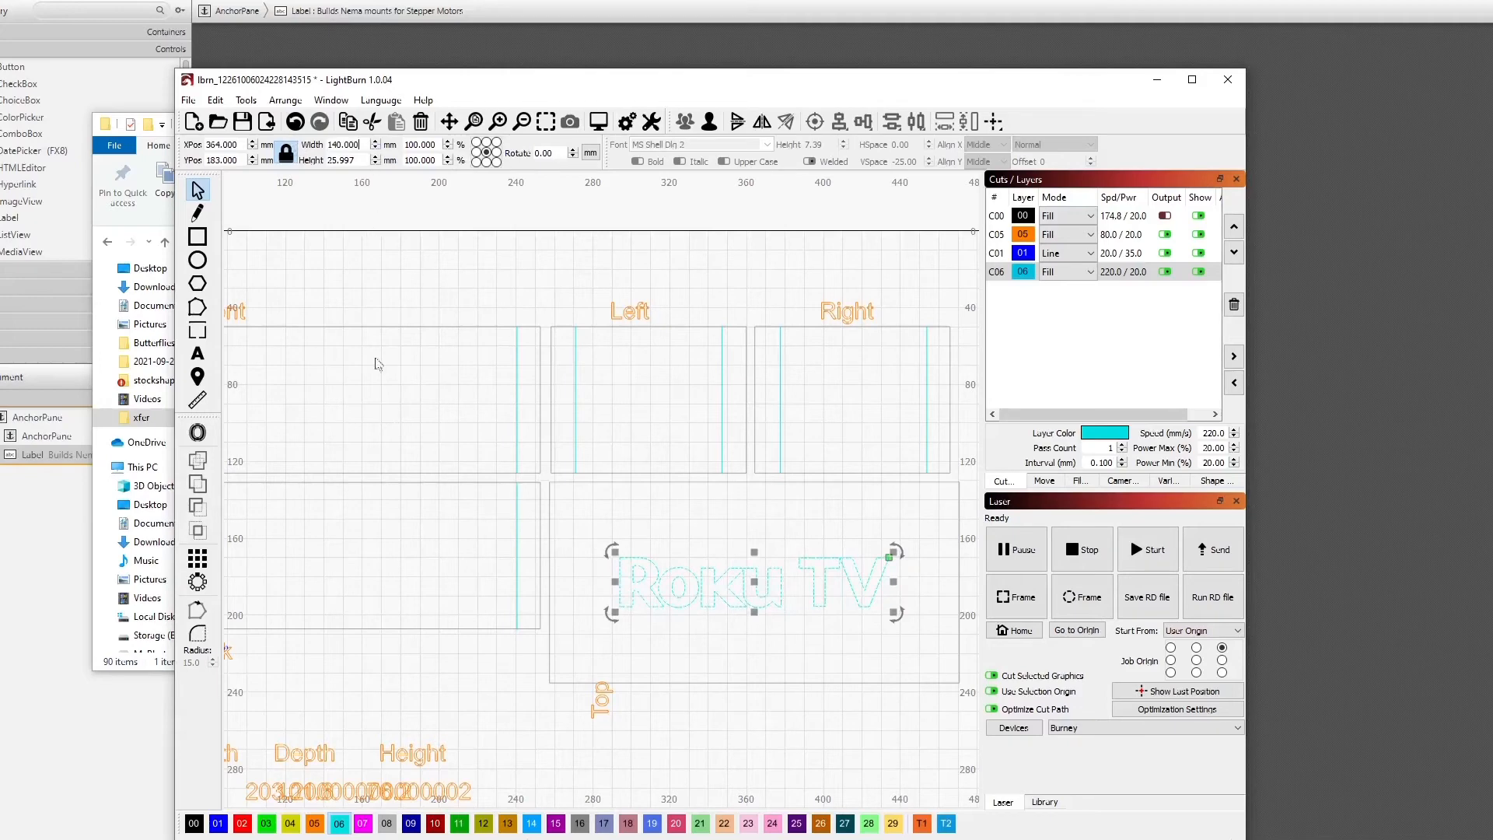
Set the logo's width to 130 mm with its proportions locked, and deselect it.
left_click(365, 146)
left_click_drag(366, 146, 304, 146)
type("130")
key("Return")
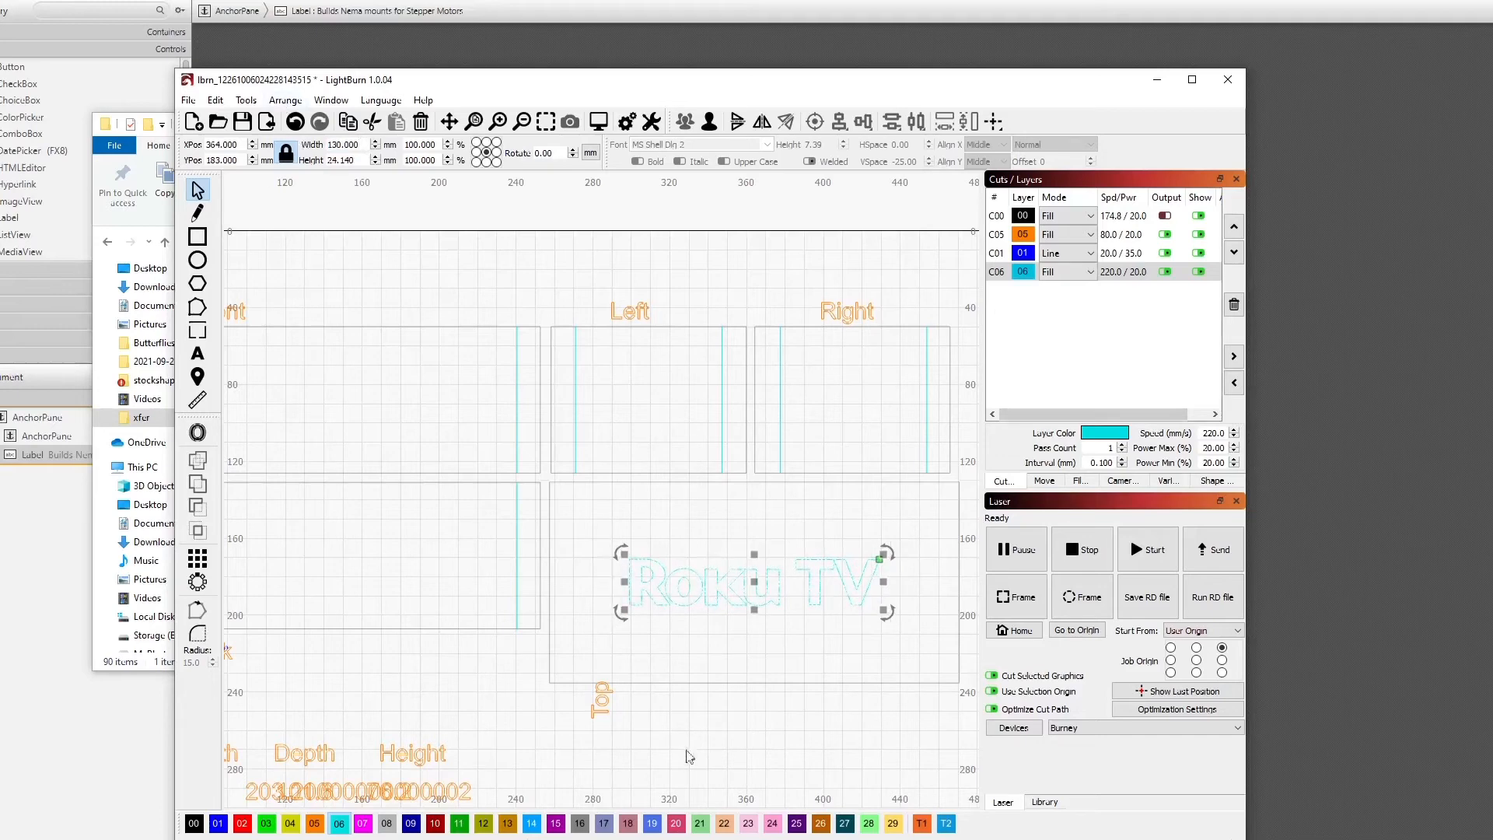
left_click(270, 254)
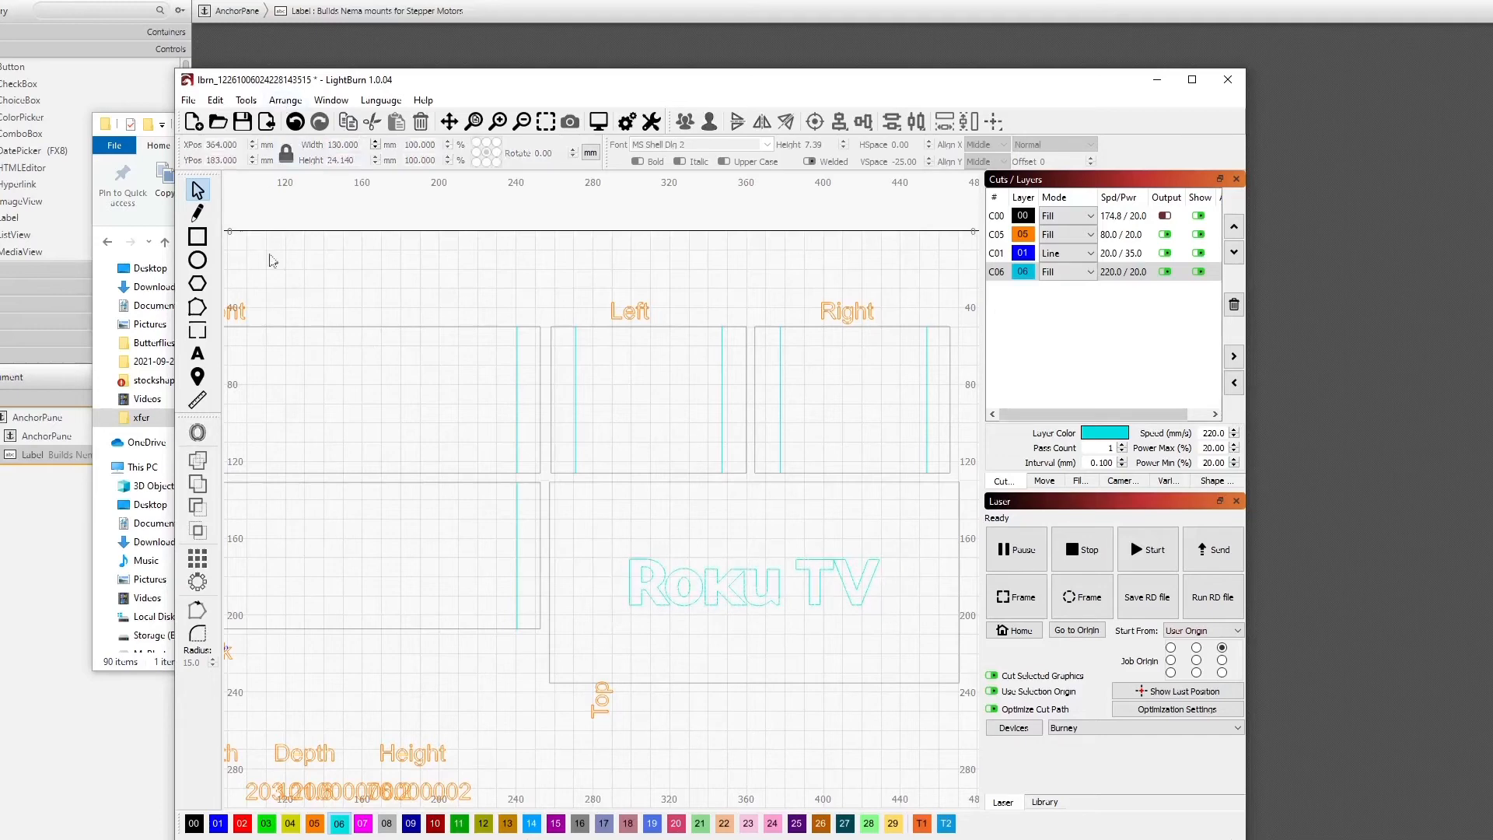
Draw a rectangle about 155 by 45 mm around the logo and assign it to the blue line layer 01.
left_click(200, 242)
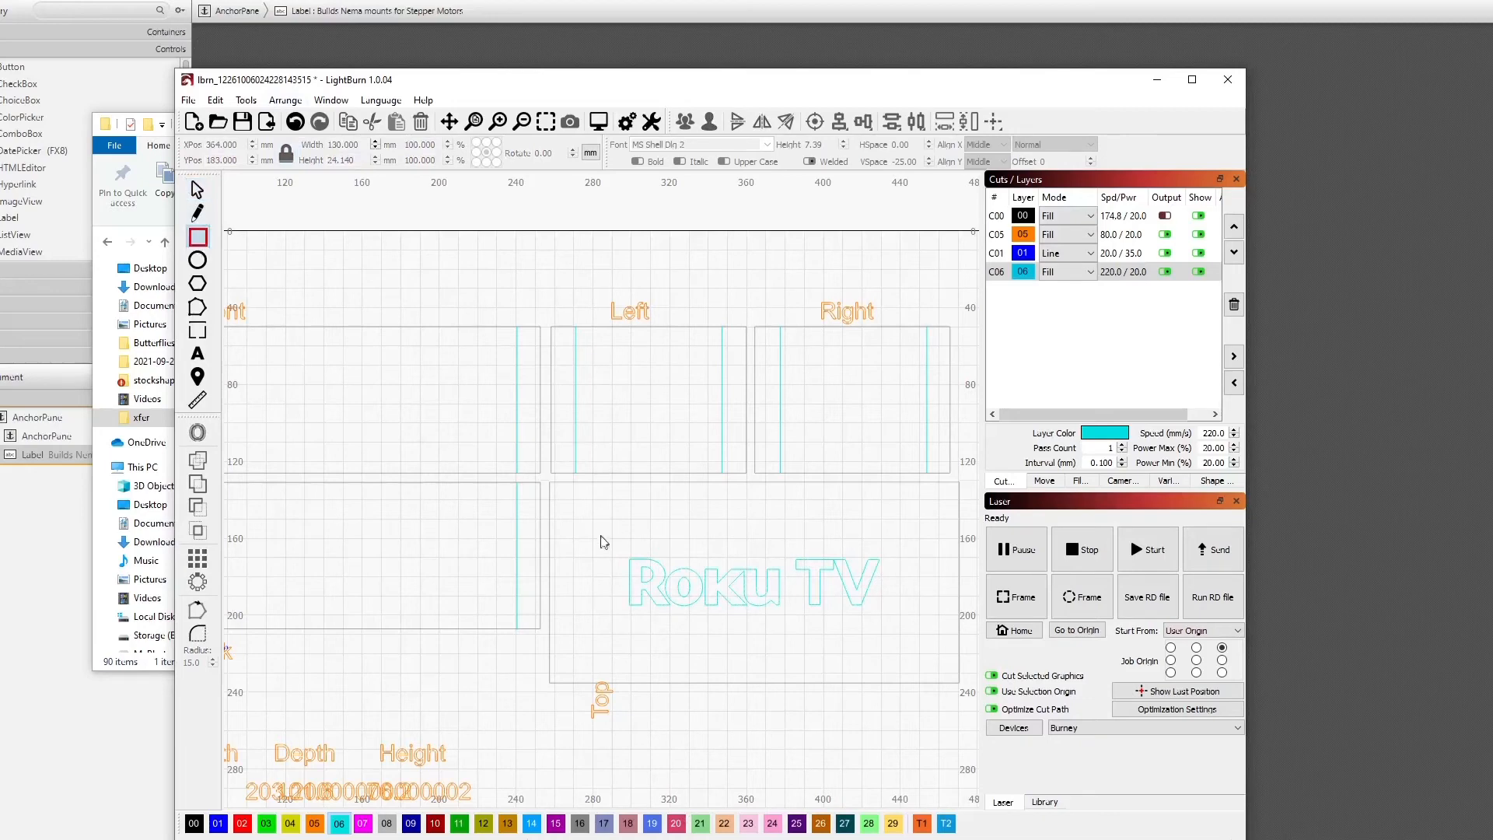
mouse_move(602, 539)
left_mouse_down()
mouse_move(867, 633)
mouse_move(899, 629)
left_mouse_up()
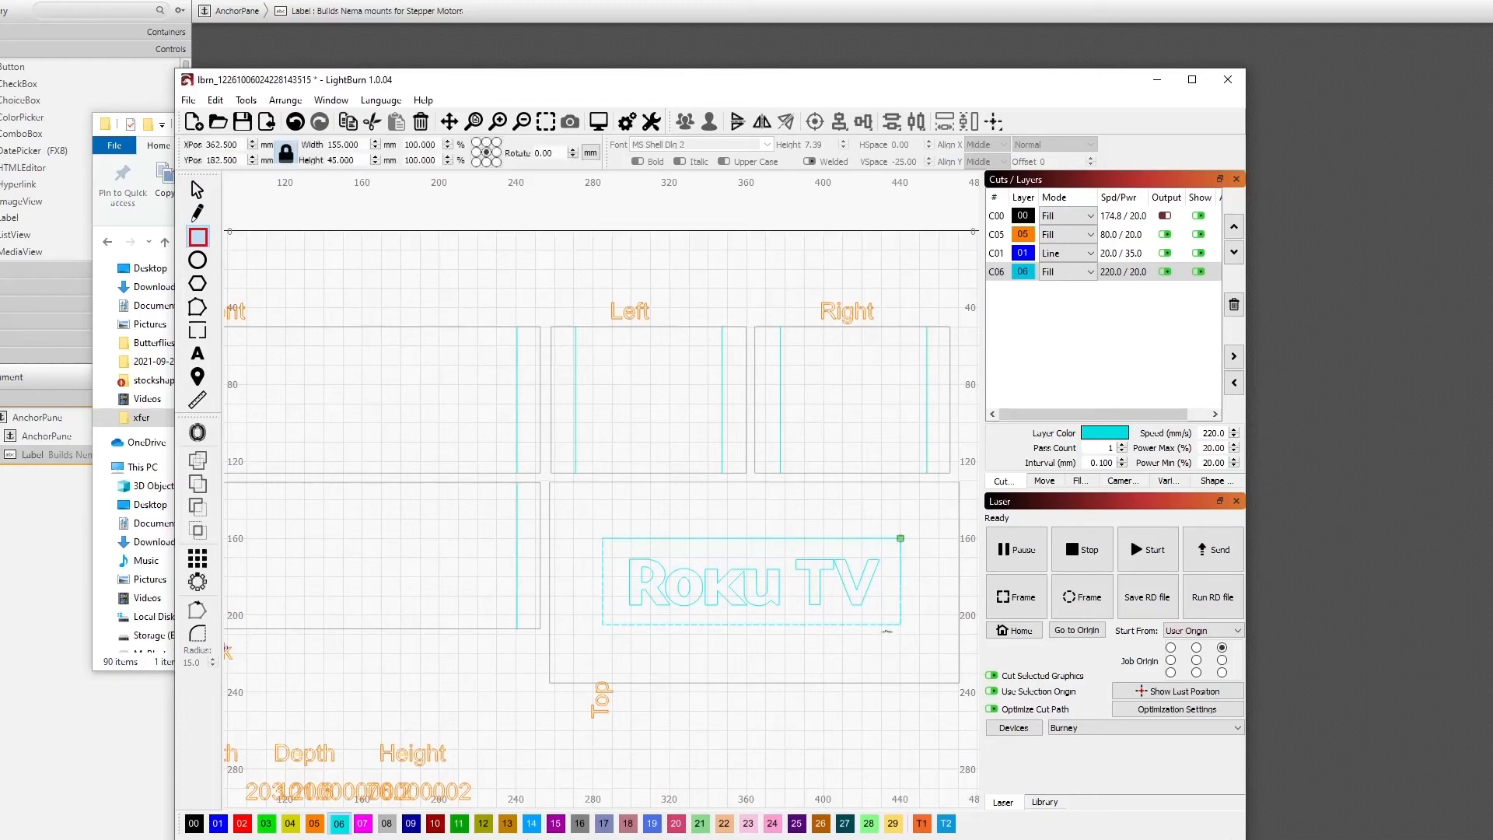
left_click(221, 826)
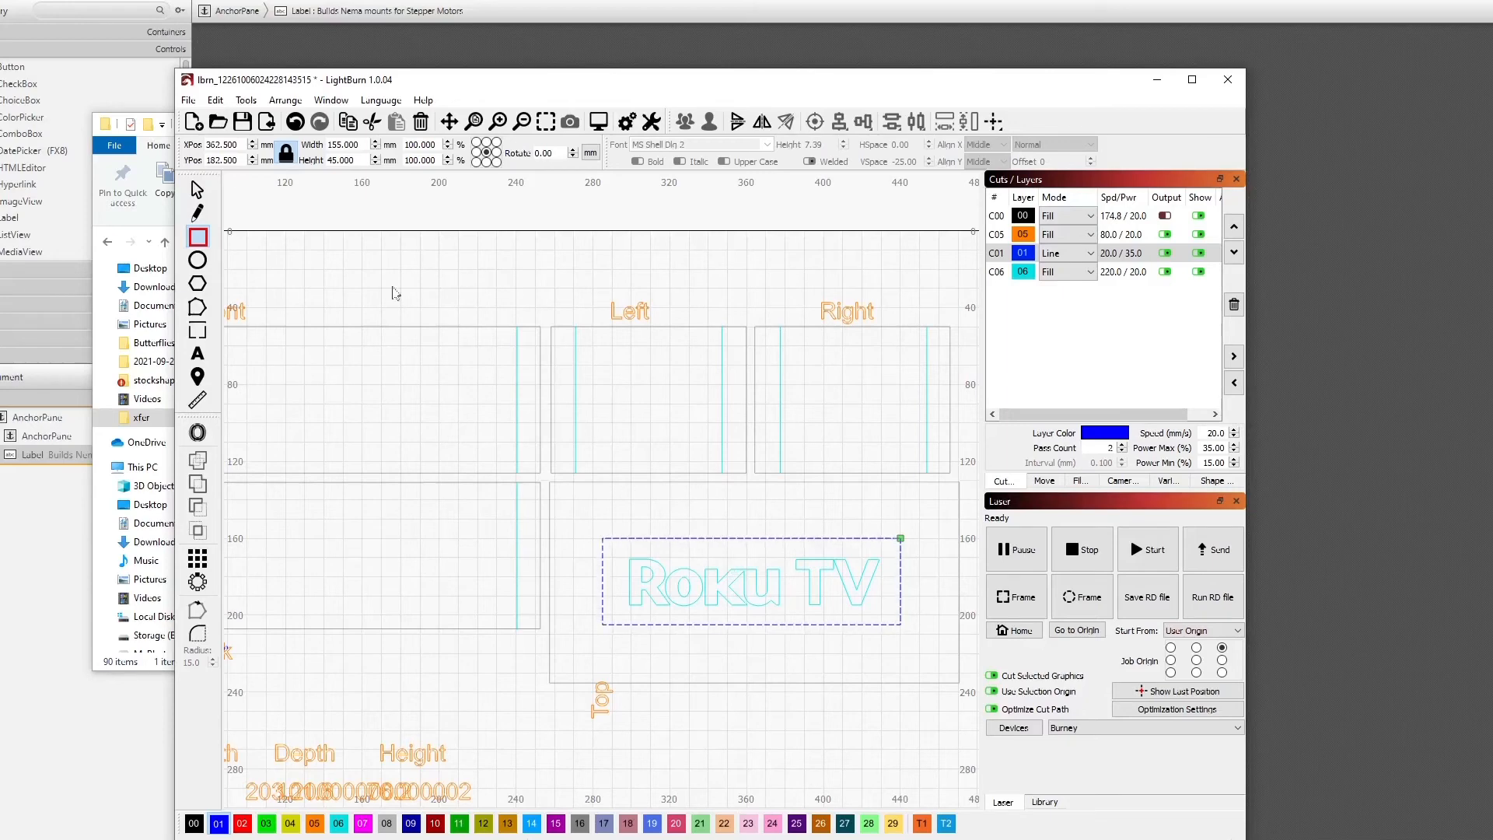
Move the blue rectangle so it is centred on the logo at X 364, Y 183 mm.
left_click(197, 190)
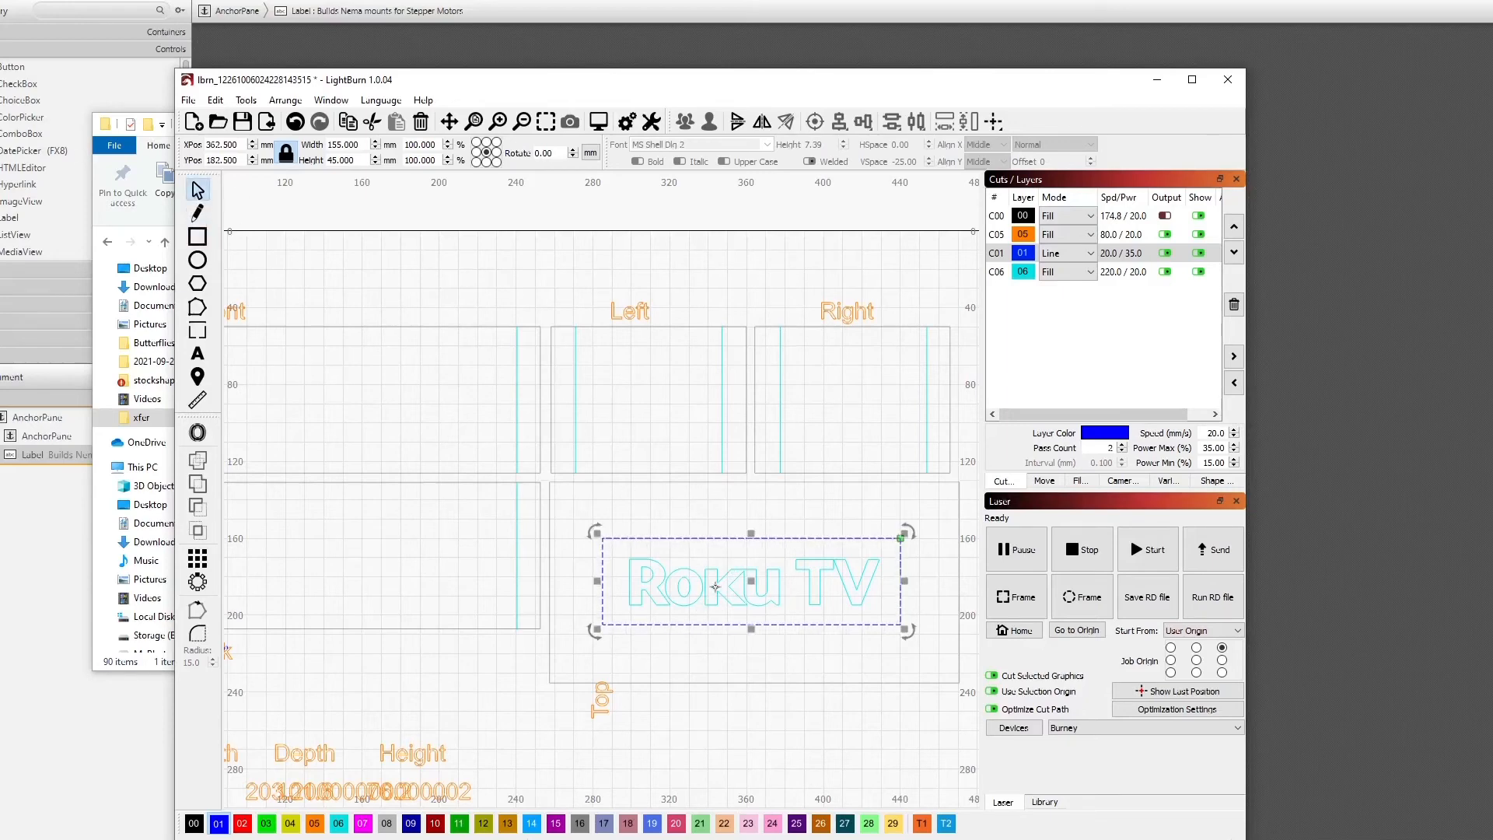
left_click_drag(716, 570, 718, 571)
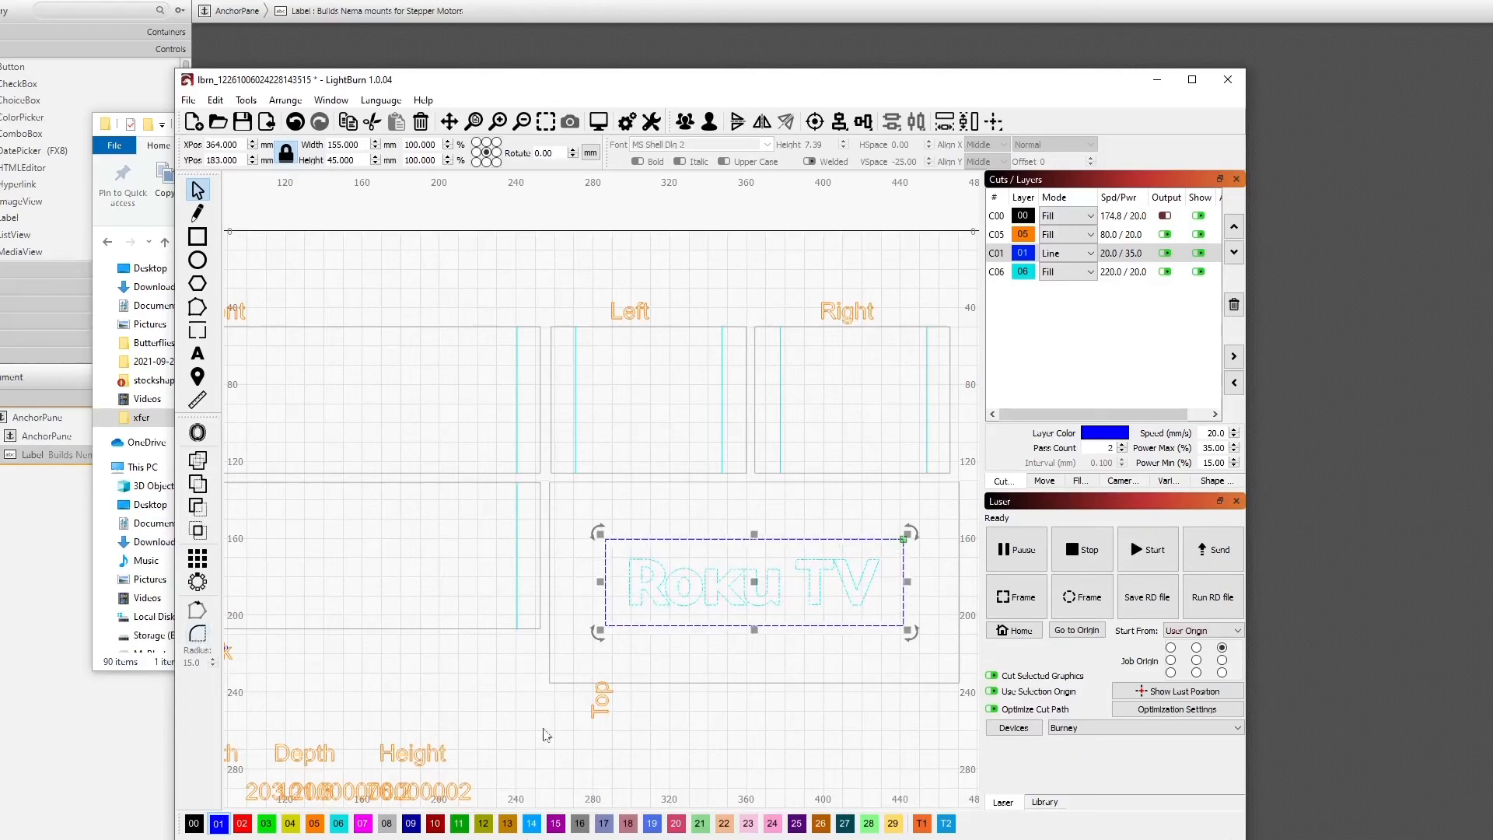
left_click(646, 740)
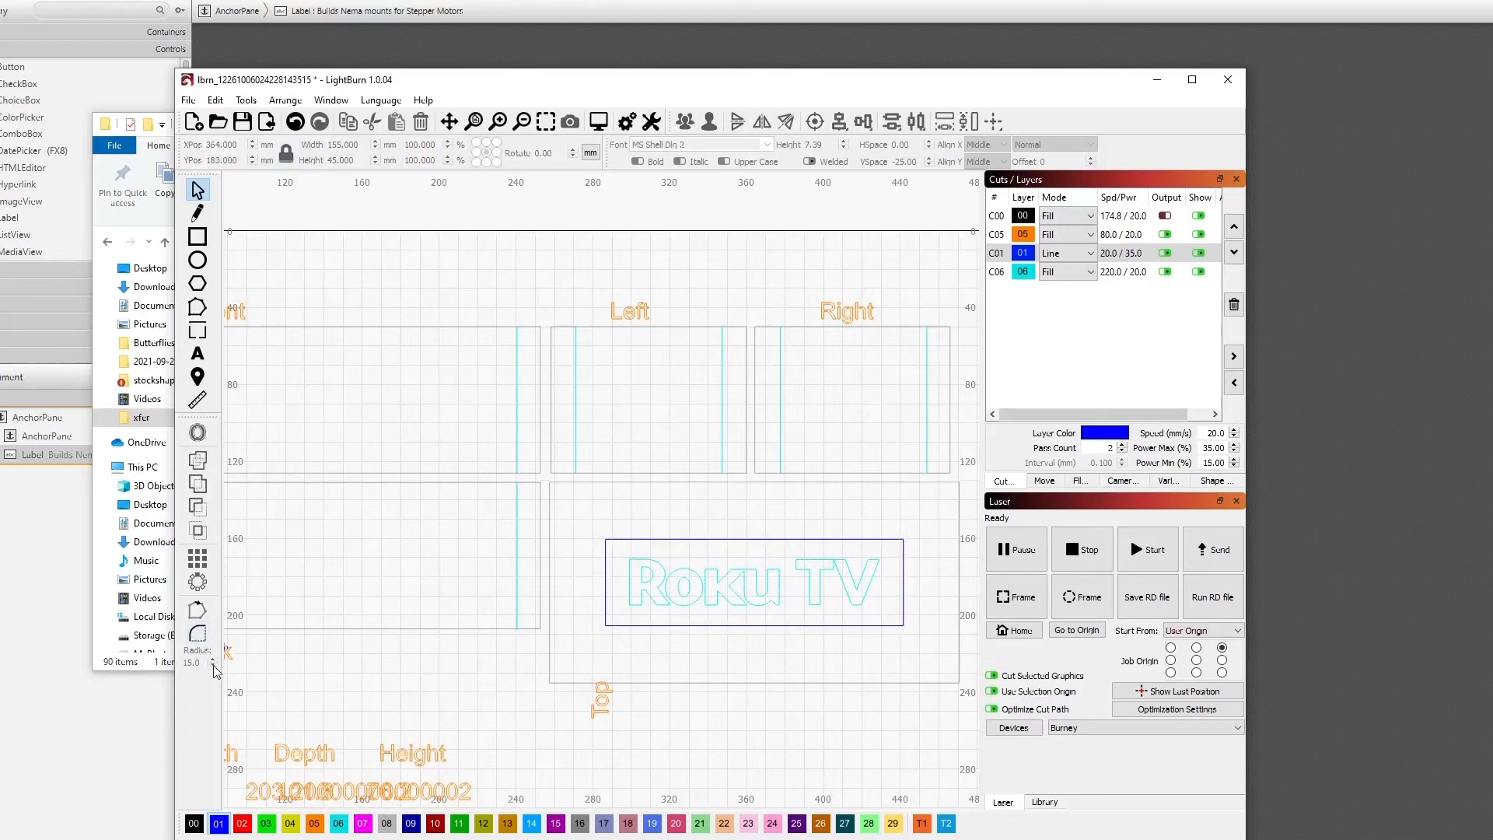
Try rounding the blue rectangle's upper-left corner with a 10 mm radius.
left_click(196, 635)
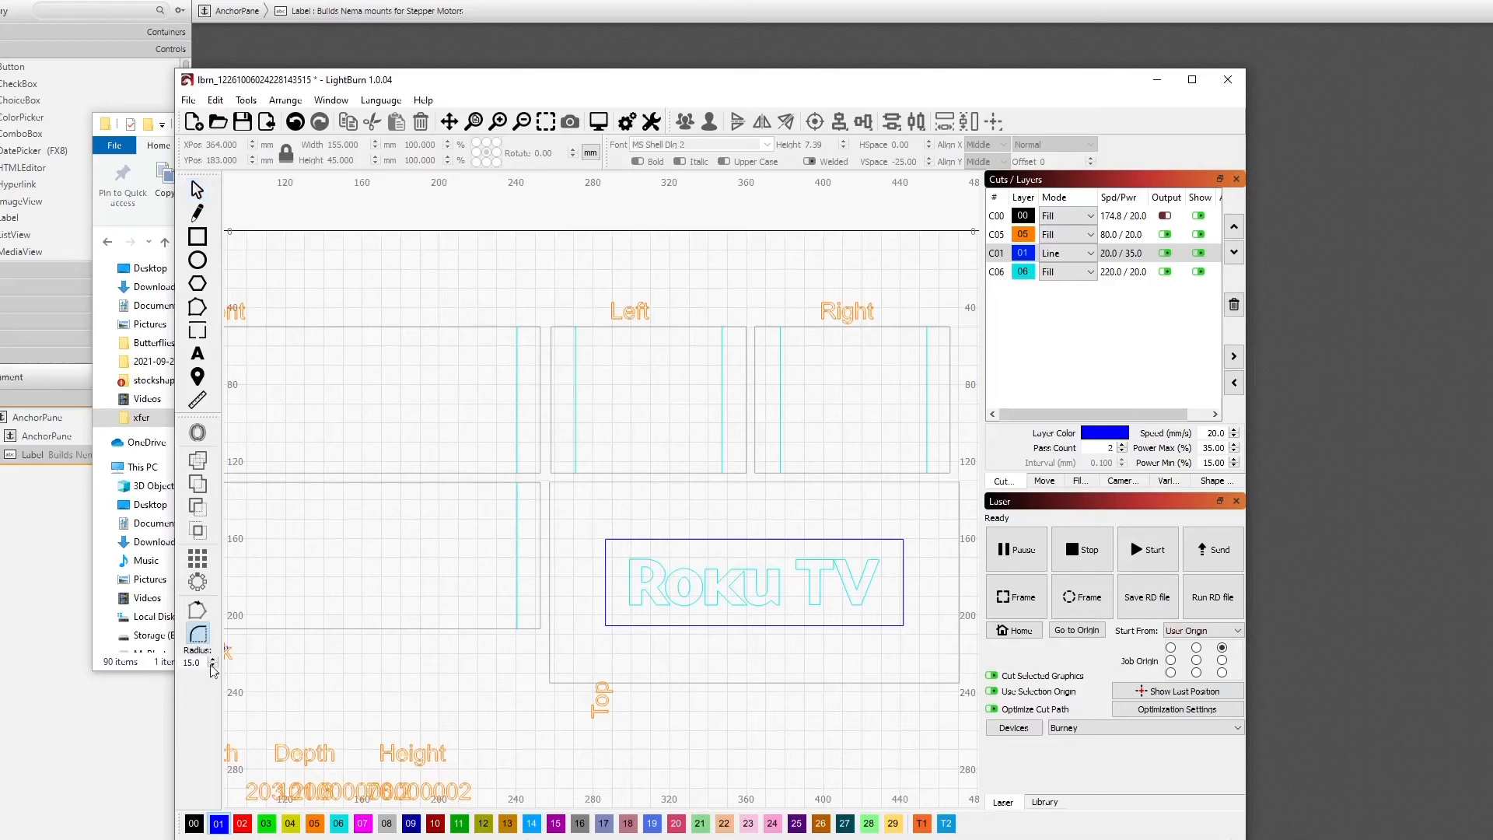
left_click(212, 667)
left_click(608, 540)
left_click(607, 541)
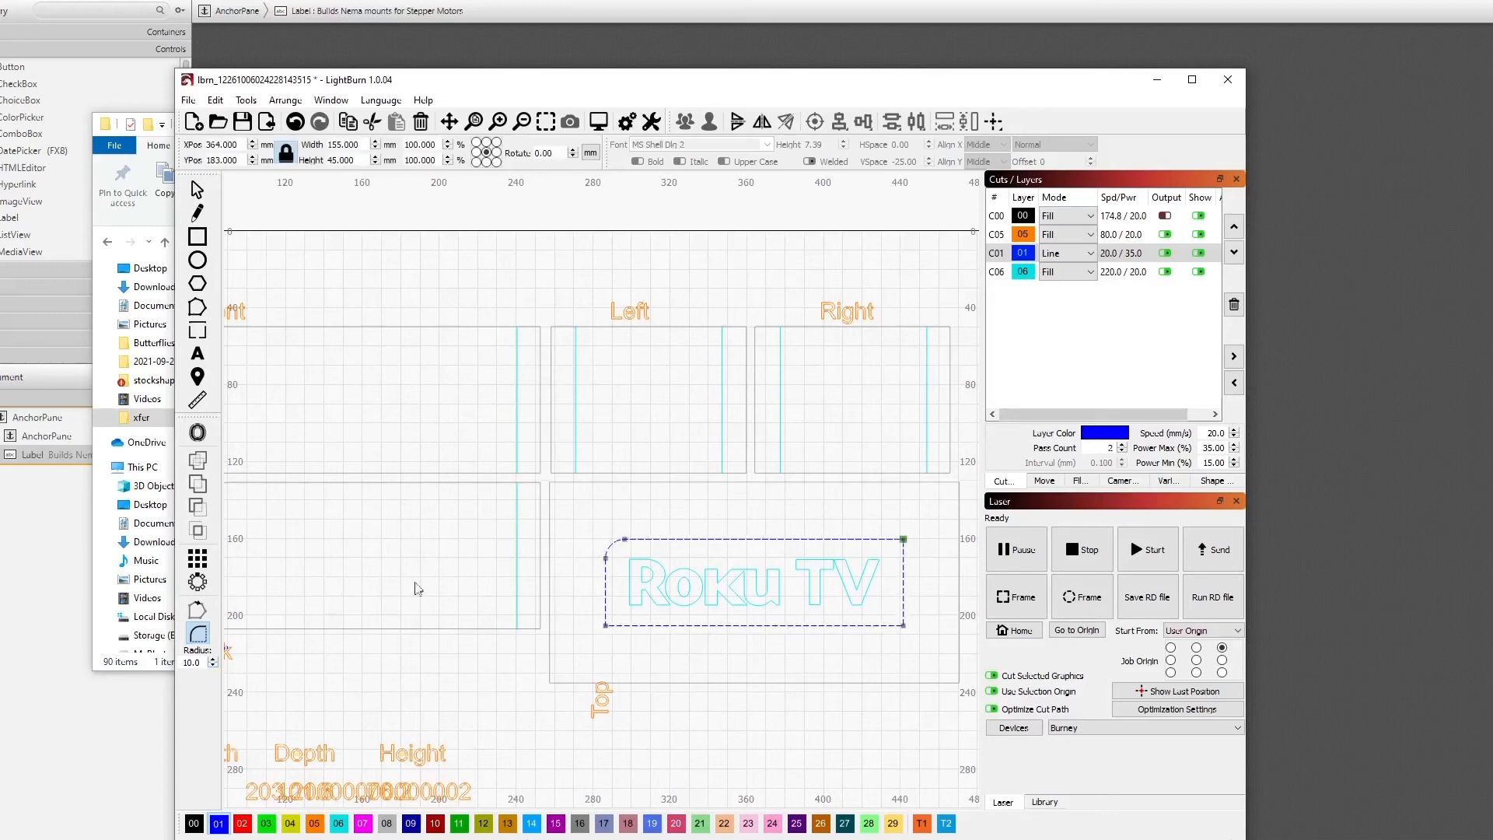
Undo the trial rounding and round all corners of the blue rectangle with a 15 mm radius.
left_click(213, 659)
left_click(606, 627)
key("ctrl+z")
key("ctrl+z")
left_click(605, 541)
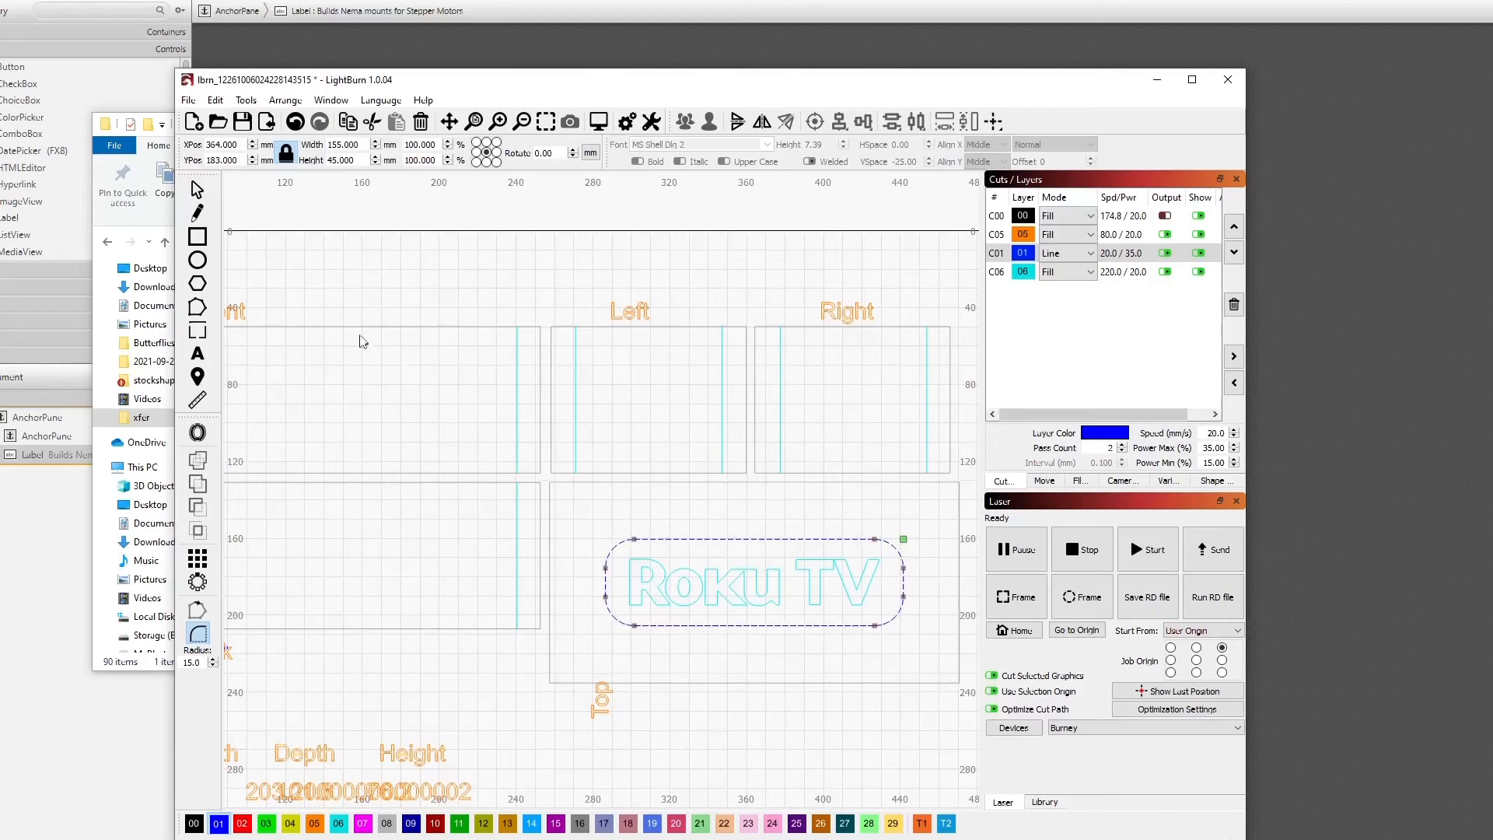
left_click(198, 190)
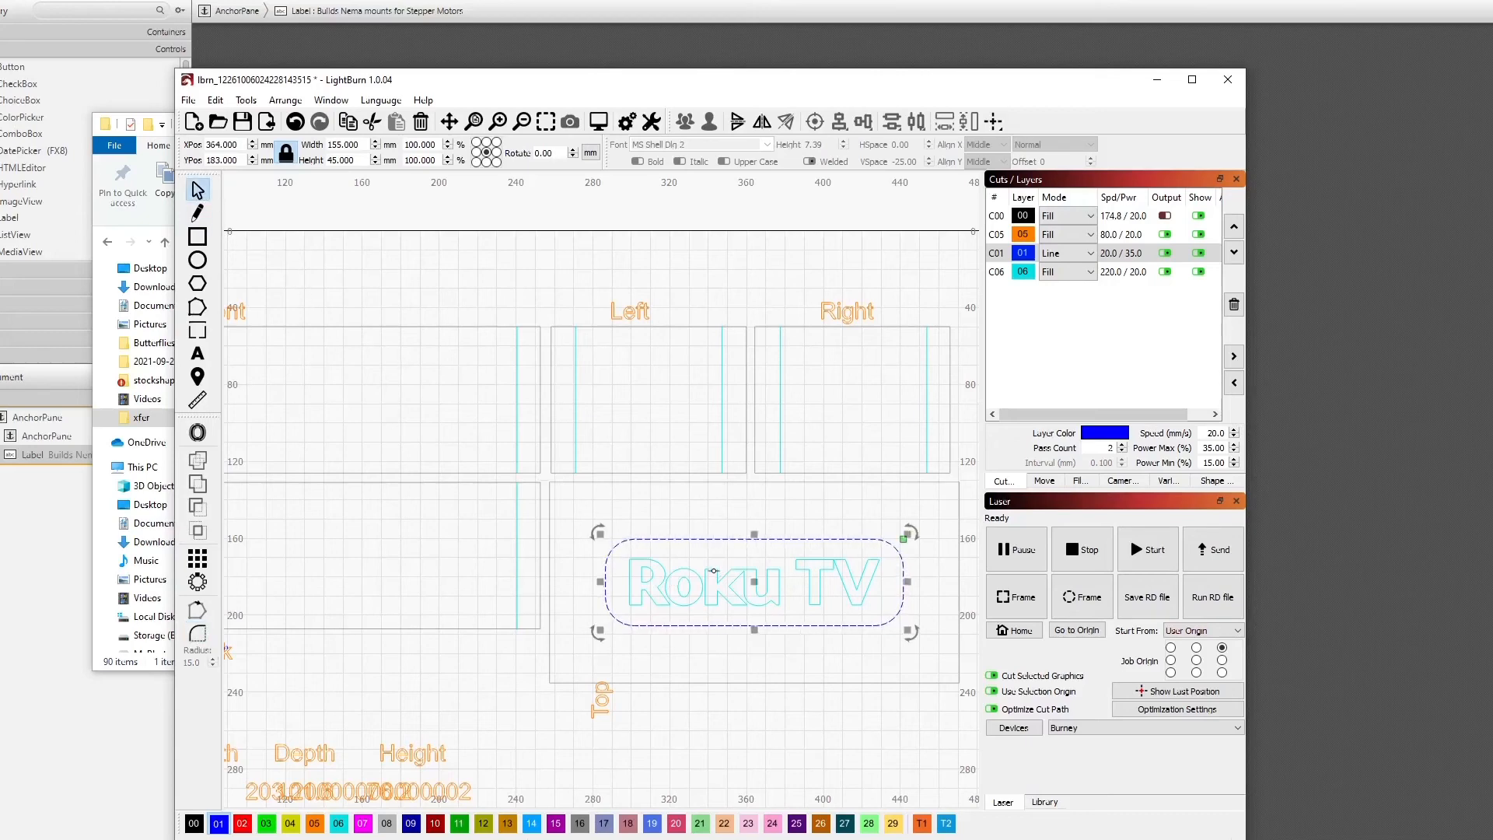
Try the logo on the orange layer 05 and return it to the cyan fill layer 06.
left_click(650, 572)
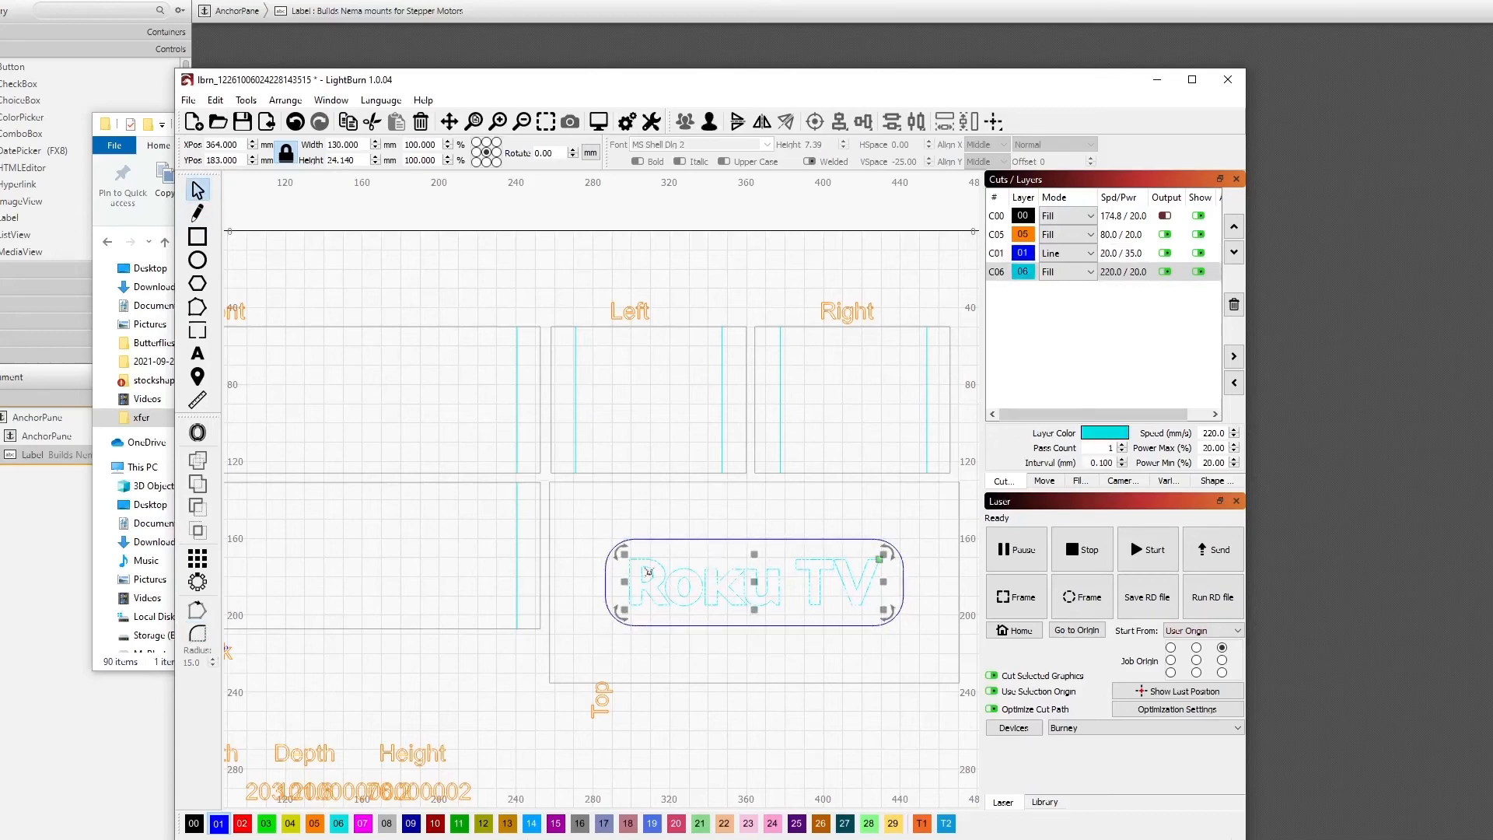
left_click(313, 823)
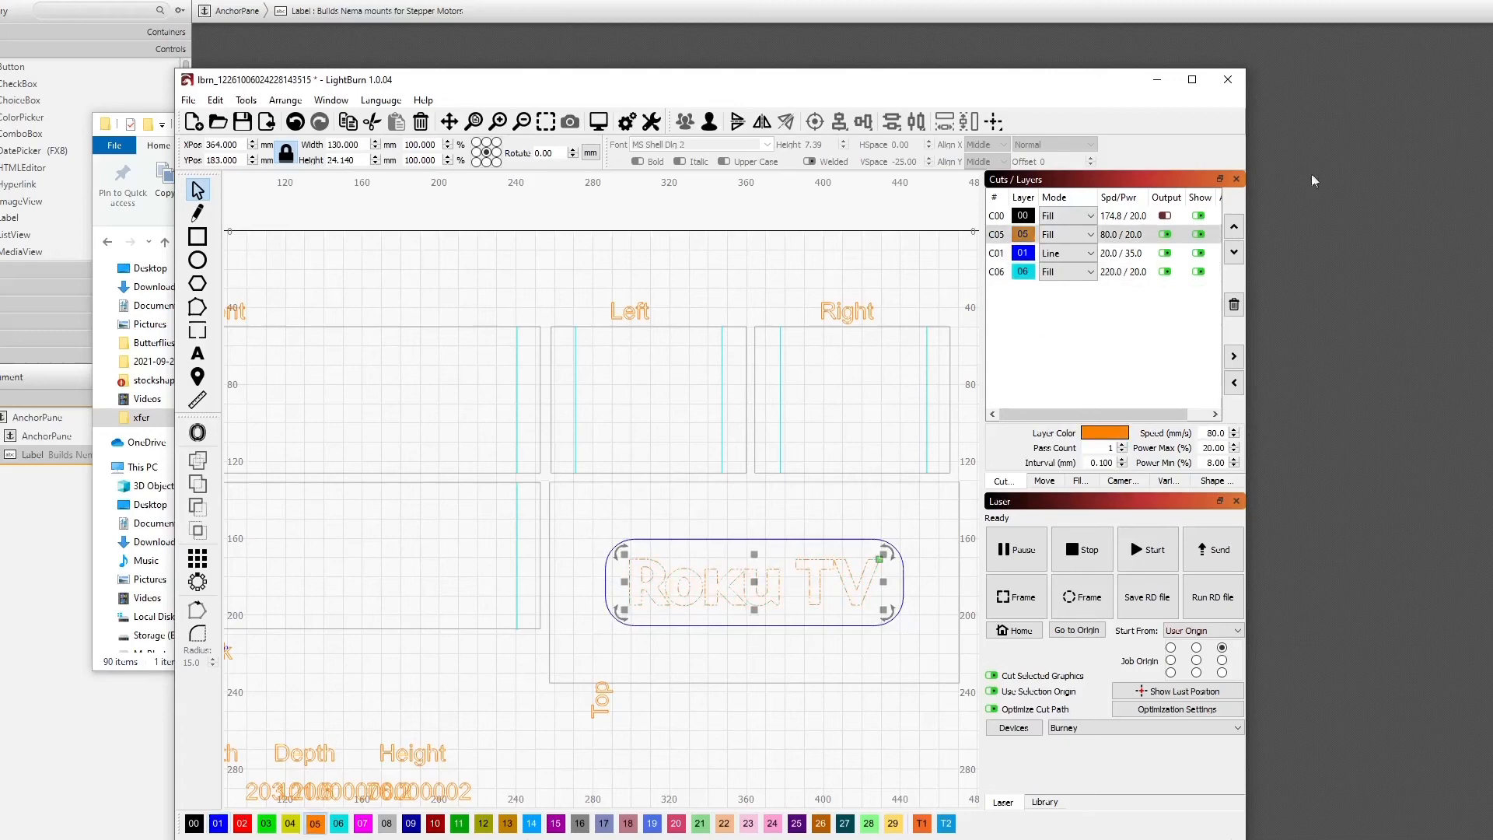
left_click(1003, 550)
left_click(340, 829)
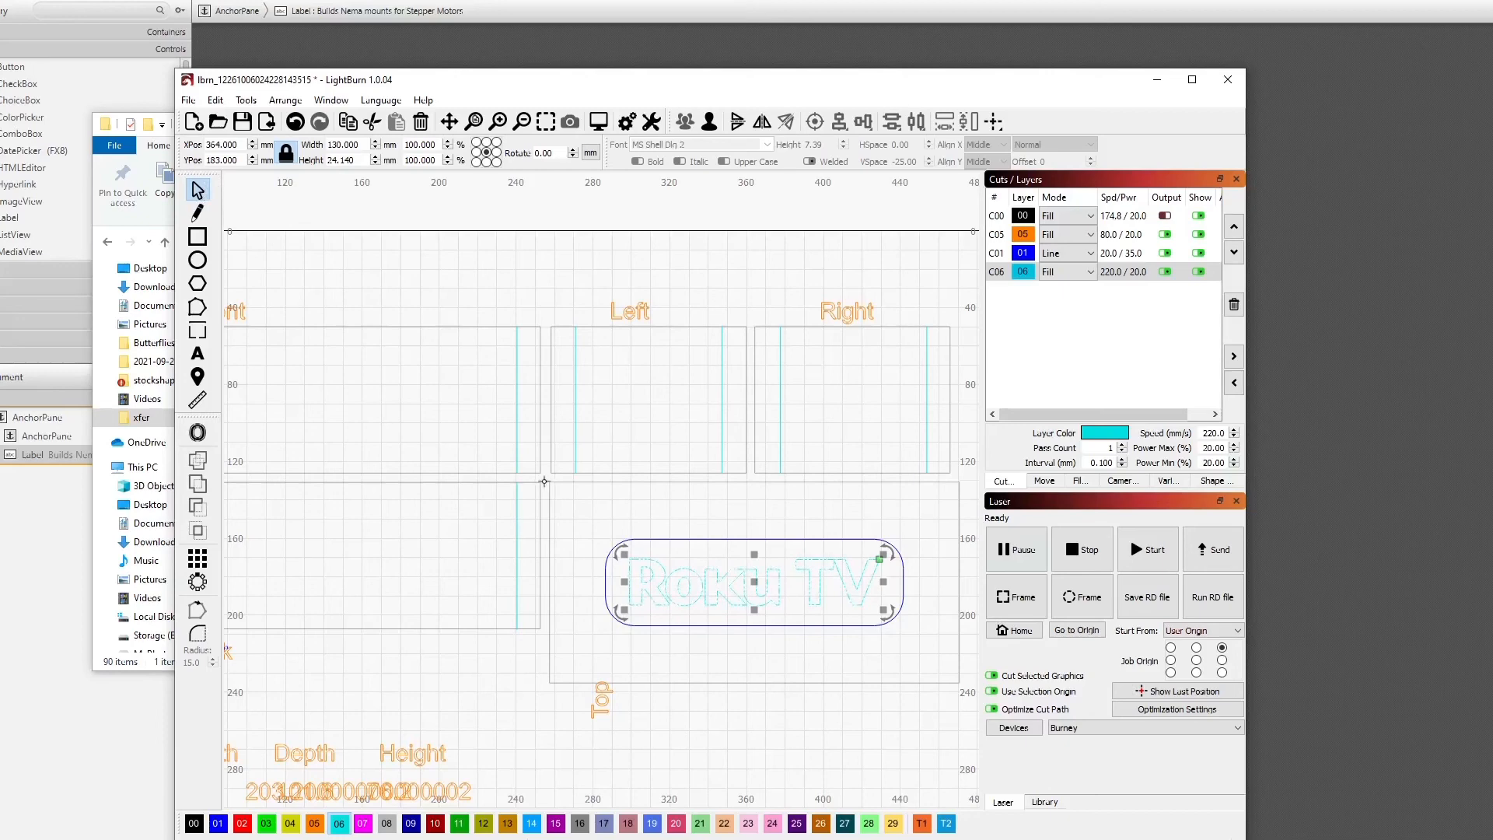
Select the Top panel with its logo and rounded frame, and preview the laser output of the selection.
left_click_drag(545, 481, 966, 695)
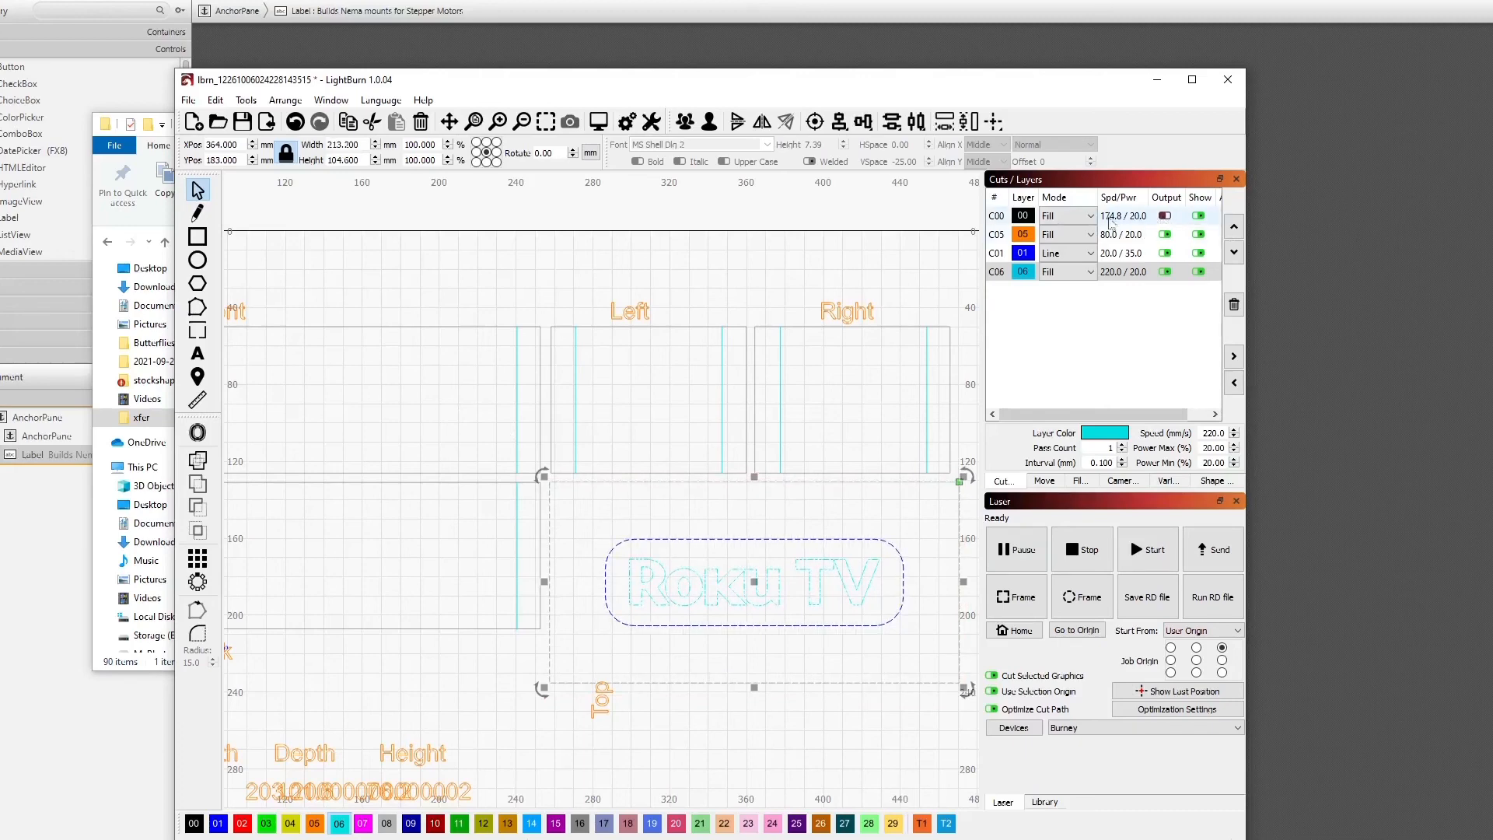
left_click(331, 101)
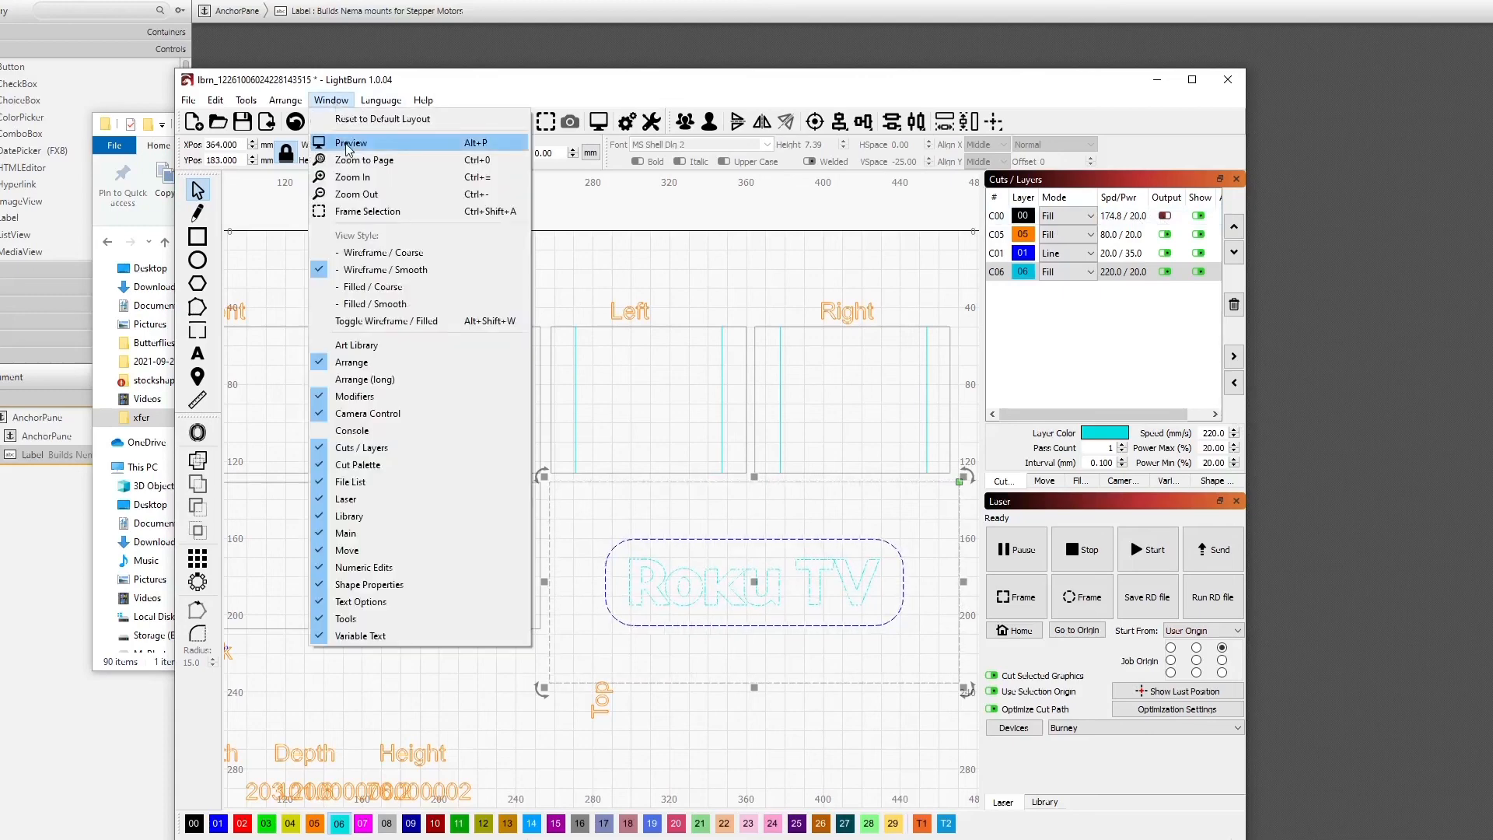
left_click(347, 145)
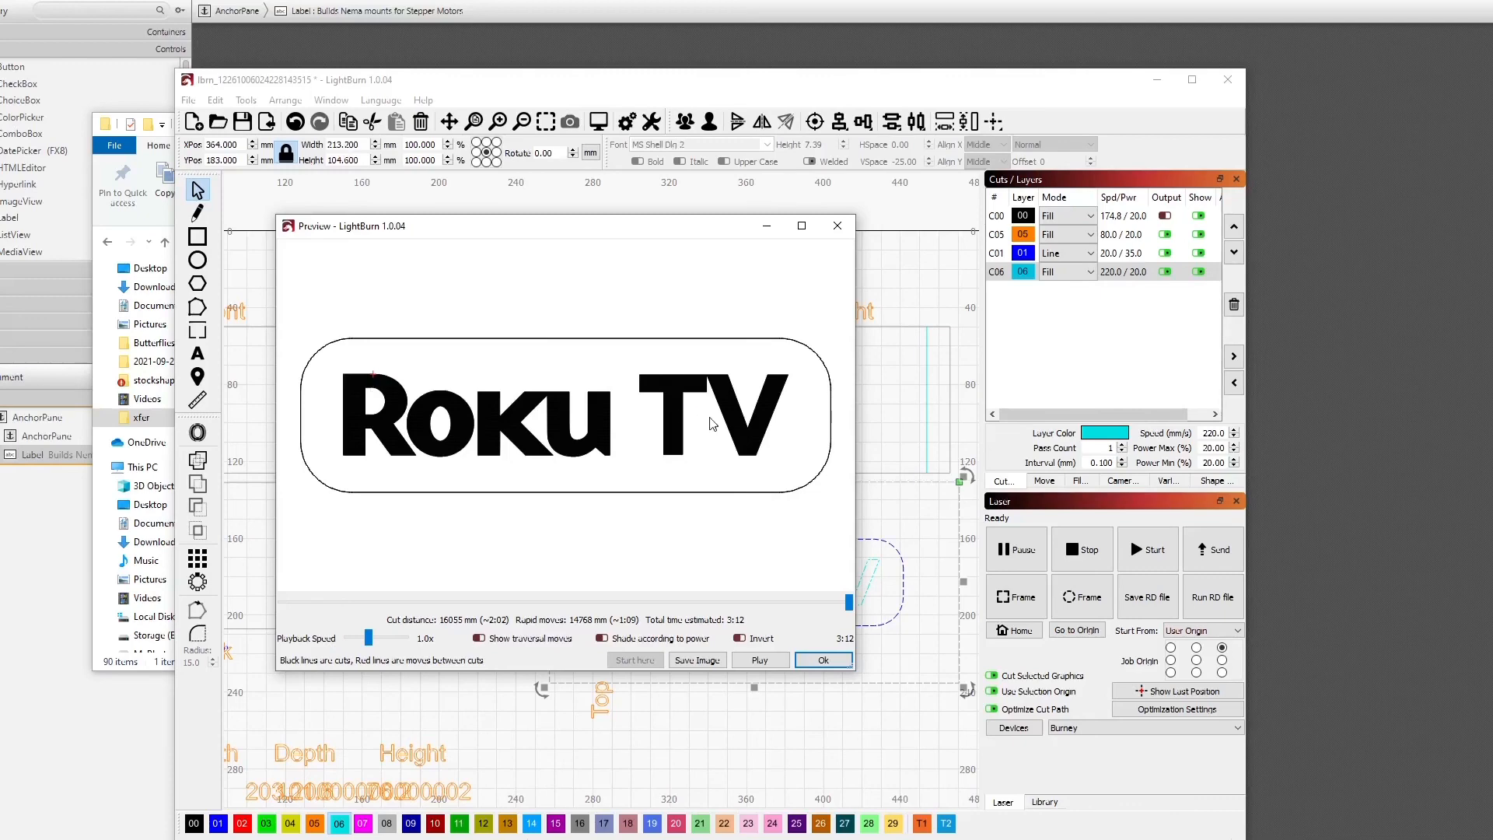
left_click(823, 661)
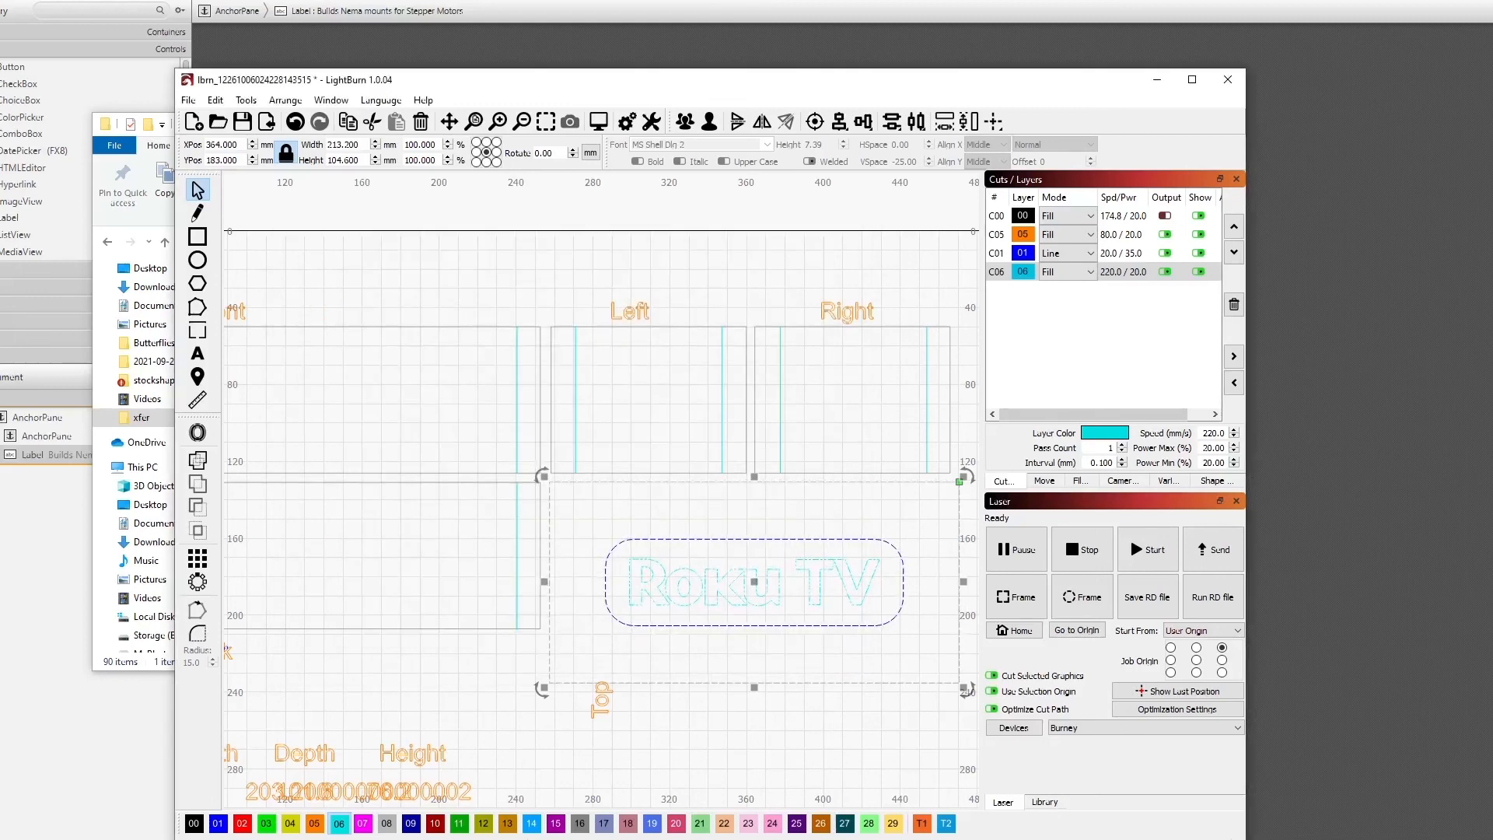
Switch to Shape Creator to review the panel drawing and the RoughBox parameters, and return to LightBurn.
key("alt+Tab")
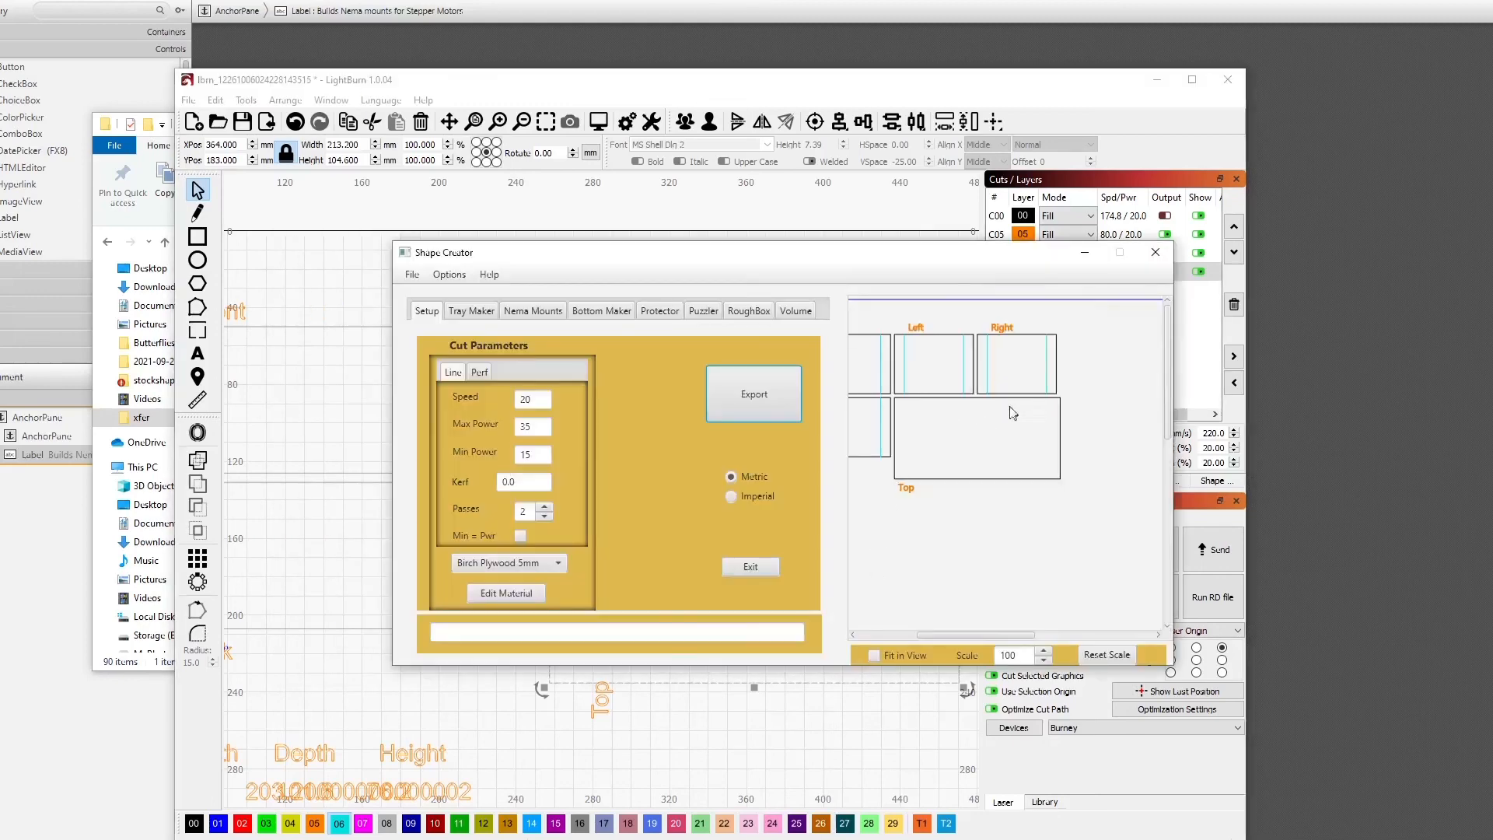
left_click_drag(968, 634, 914, 635)
left_click(743, 310)
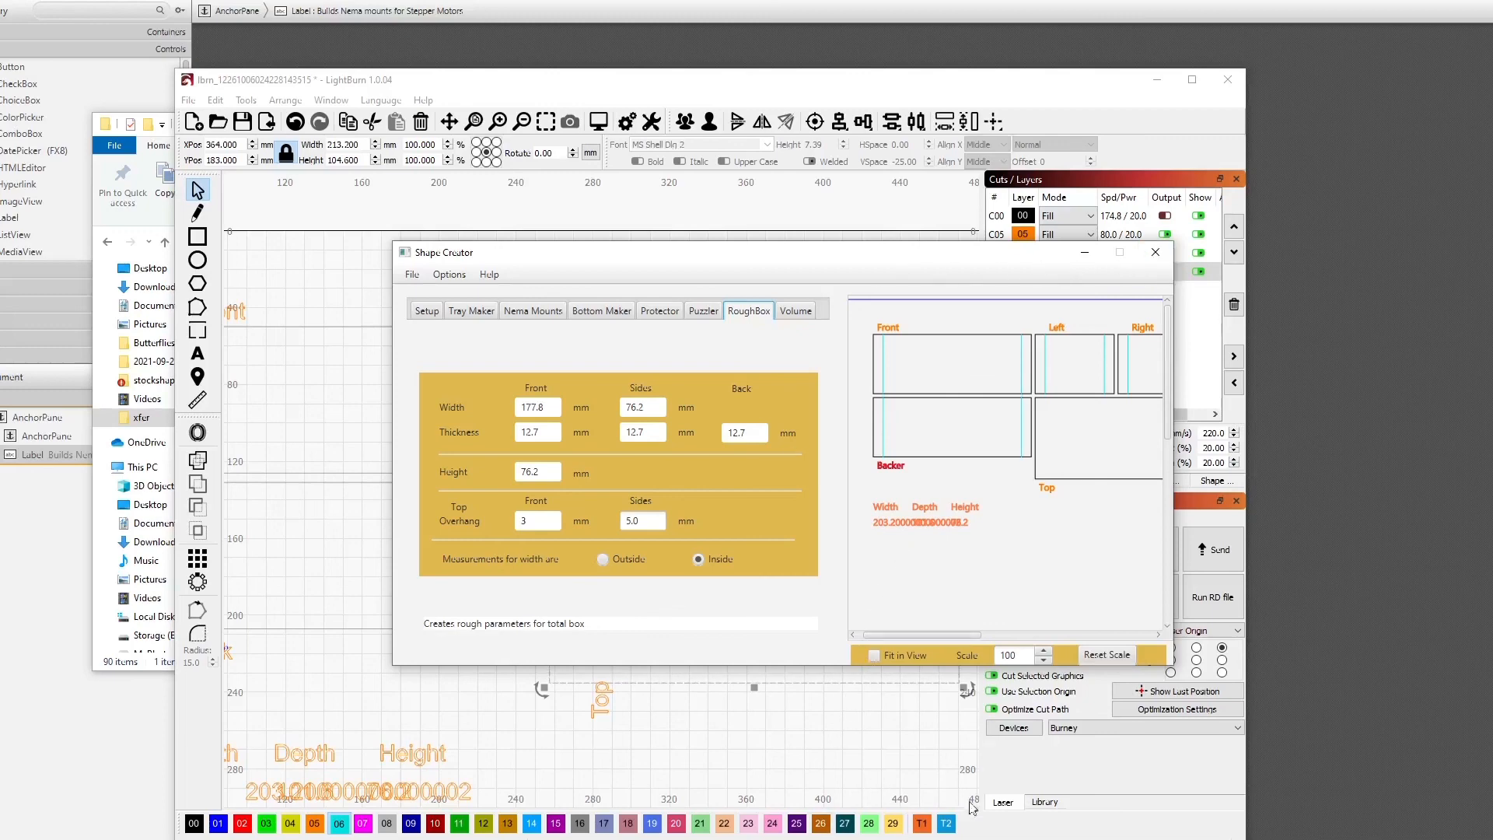
left_click(1014, 836)
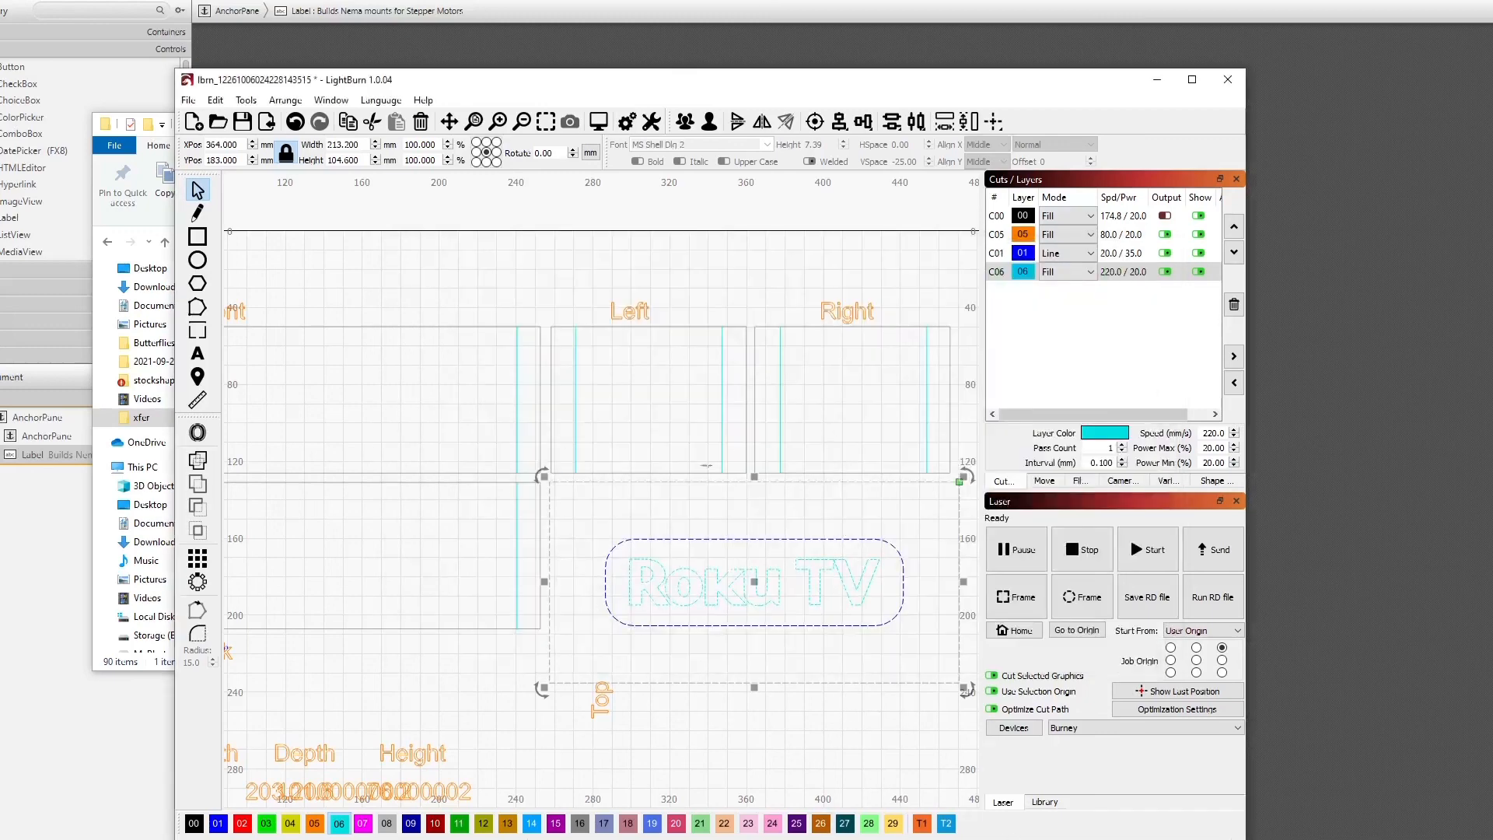